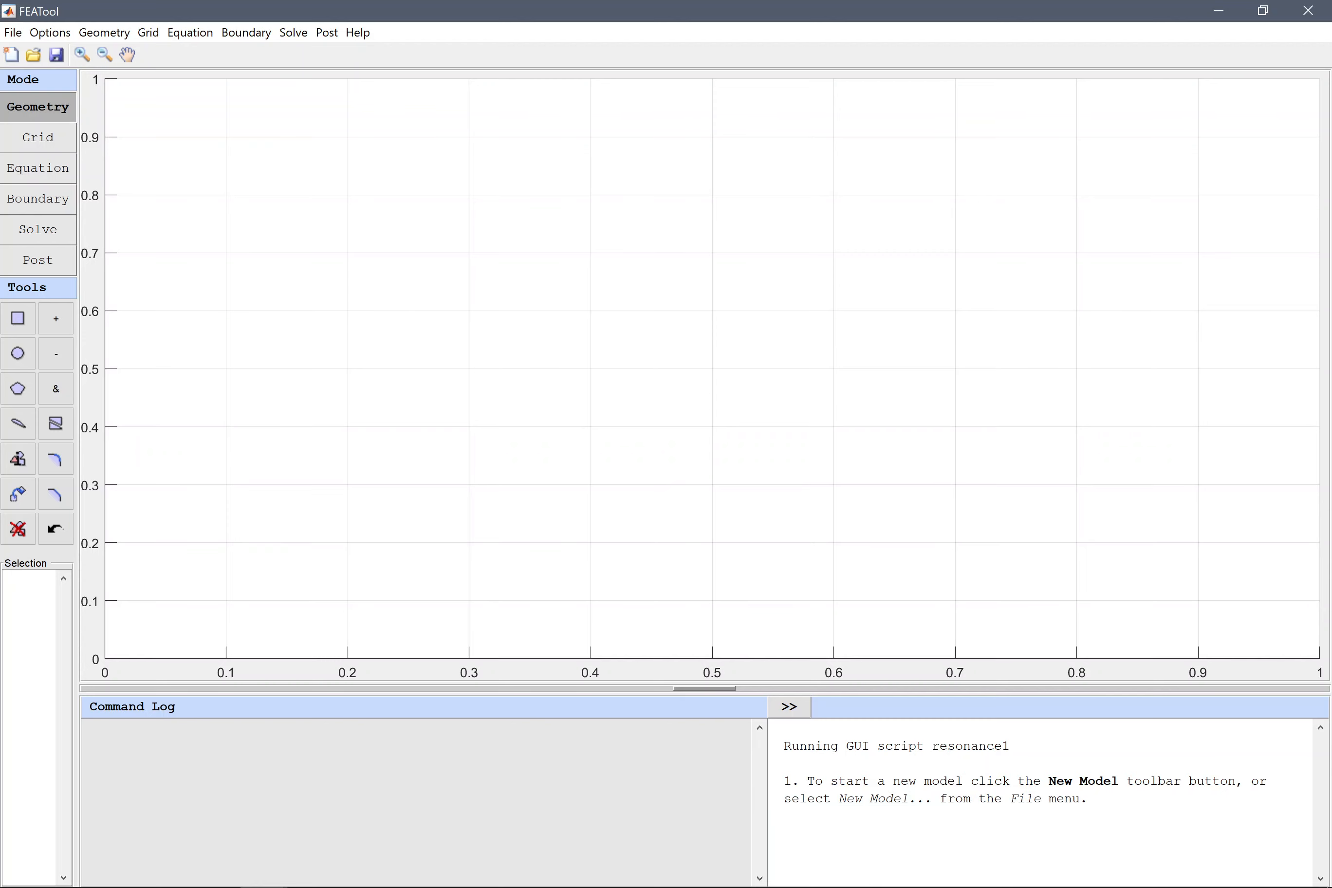
# Create a new 3D model using the Custom Equation physics mode with p as the dependent variable name.
pyautogui.click(12, 55)
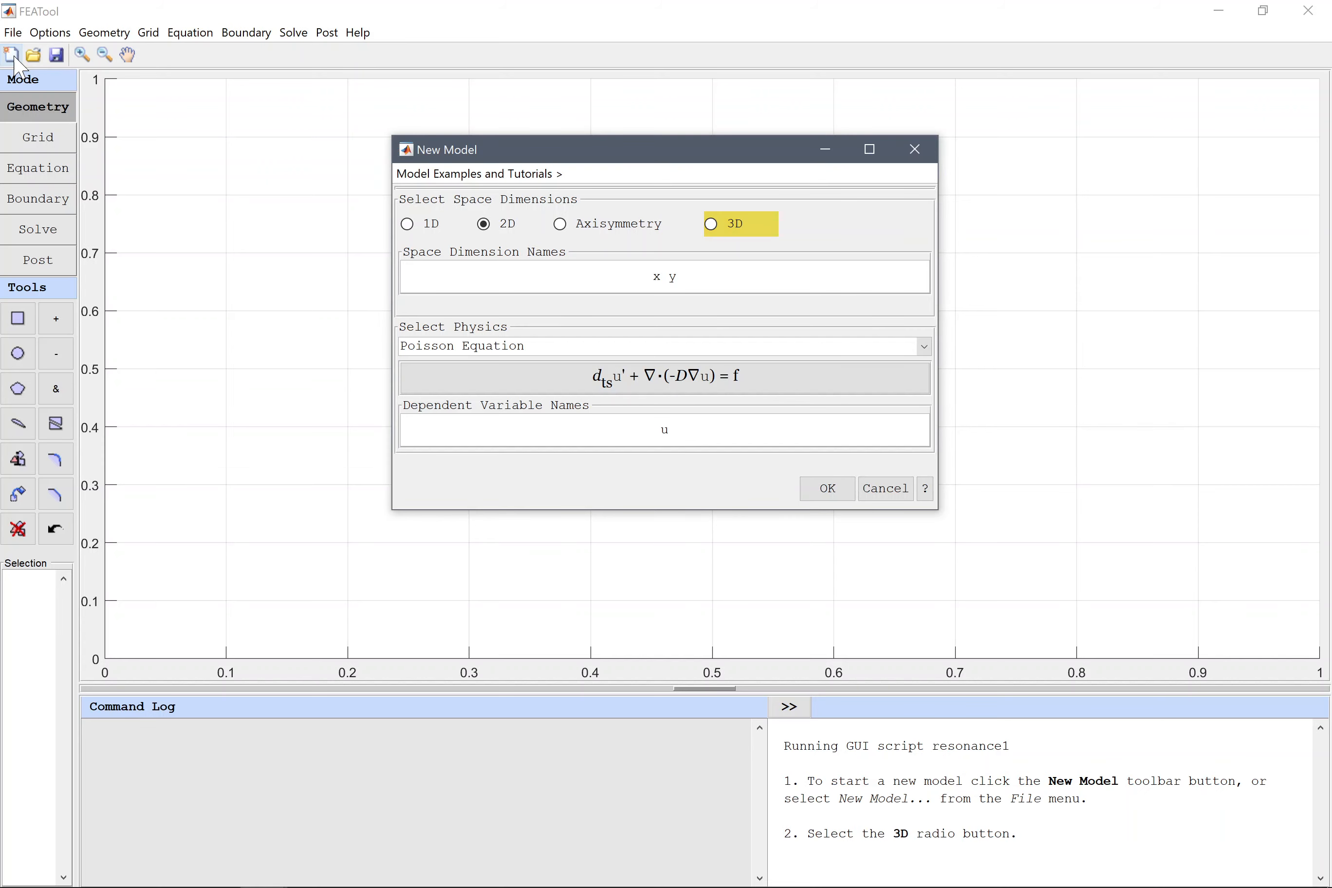
pyautogui.click(745, 225)
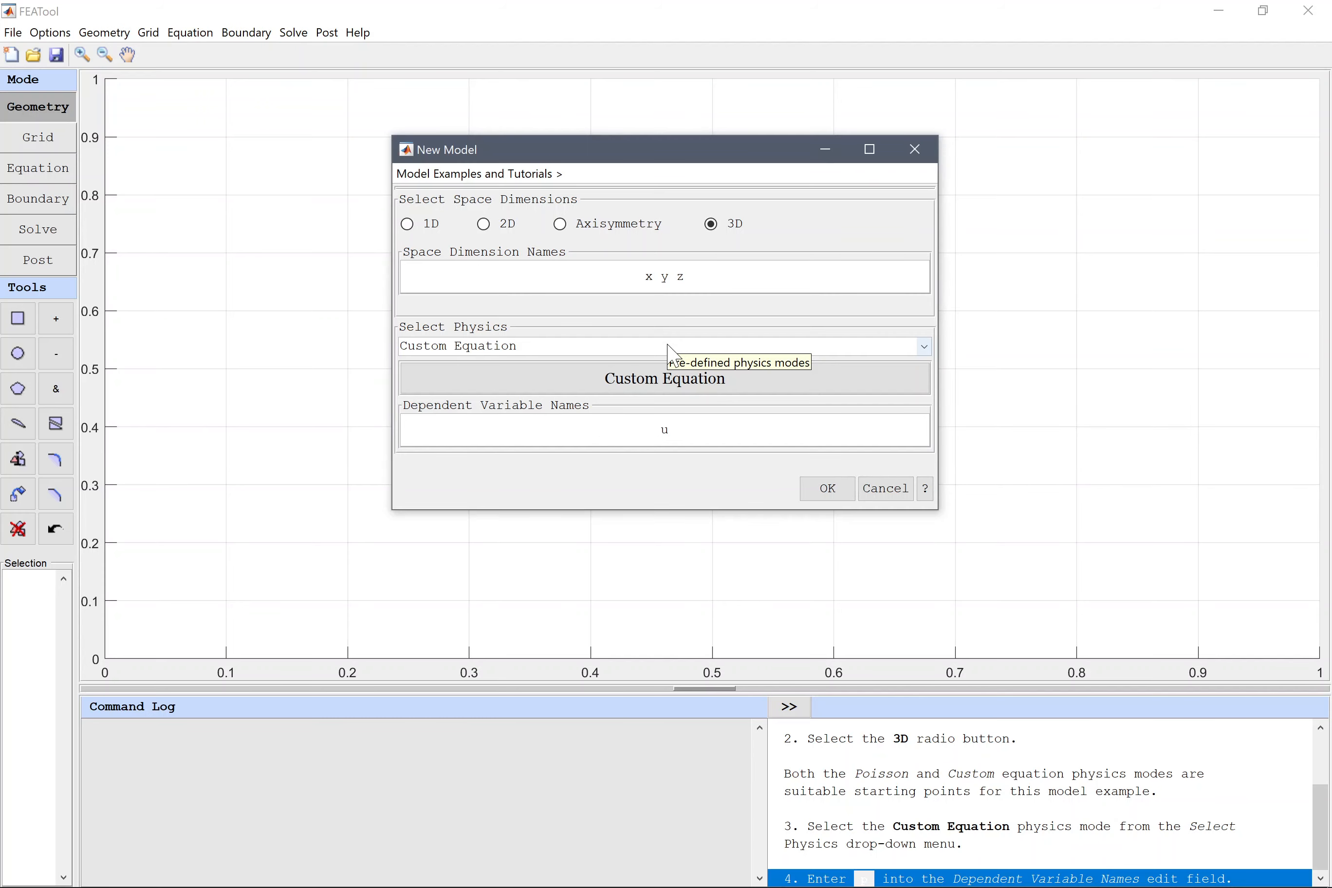
pyautogui.click(667, 429)
pyautogui.write('p')
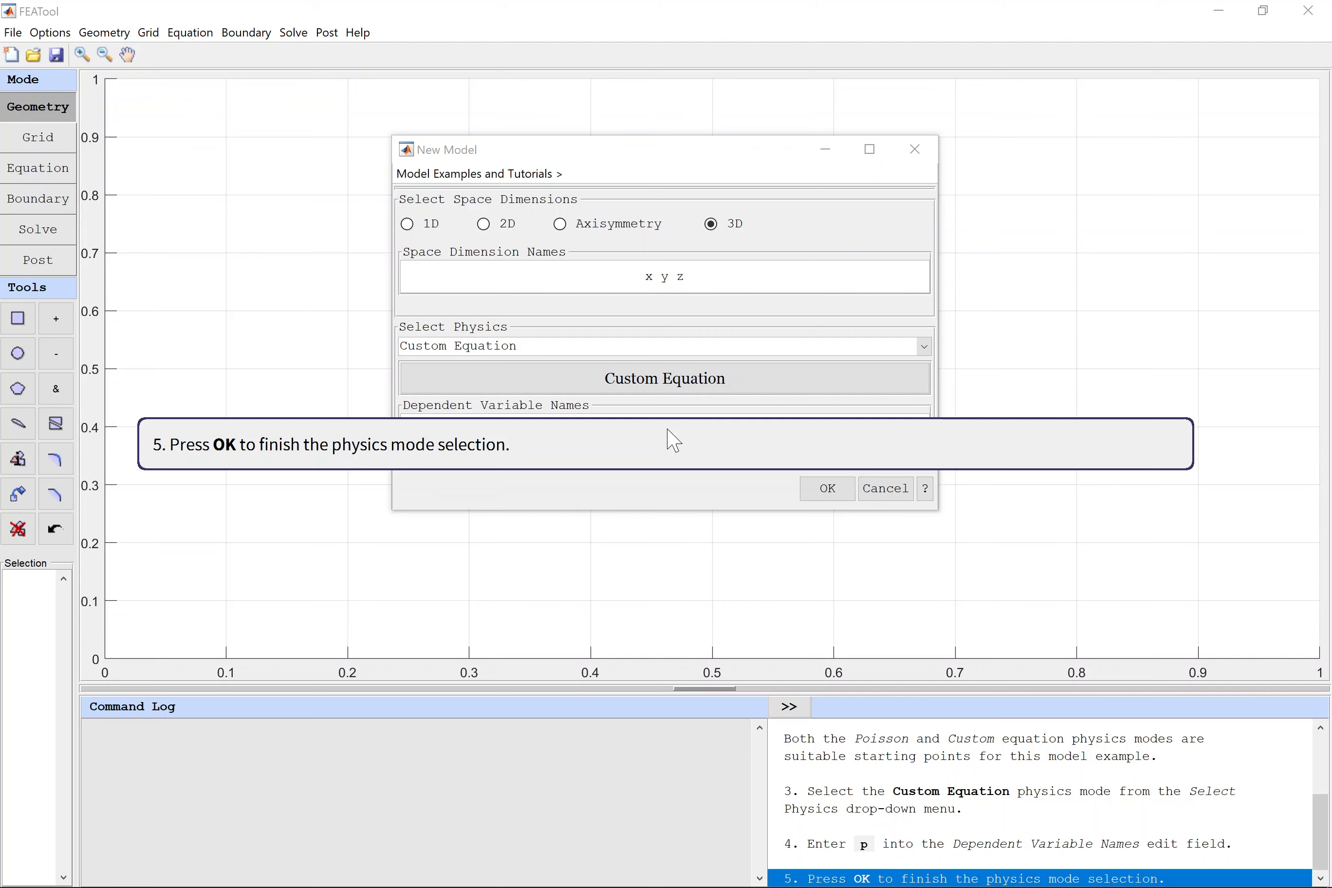
pyautogui.click(814, 487)
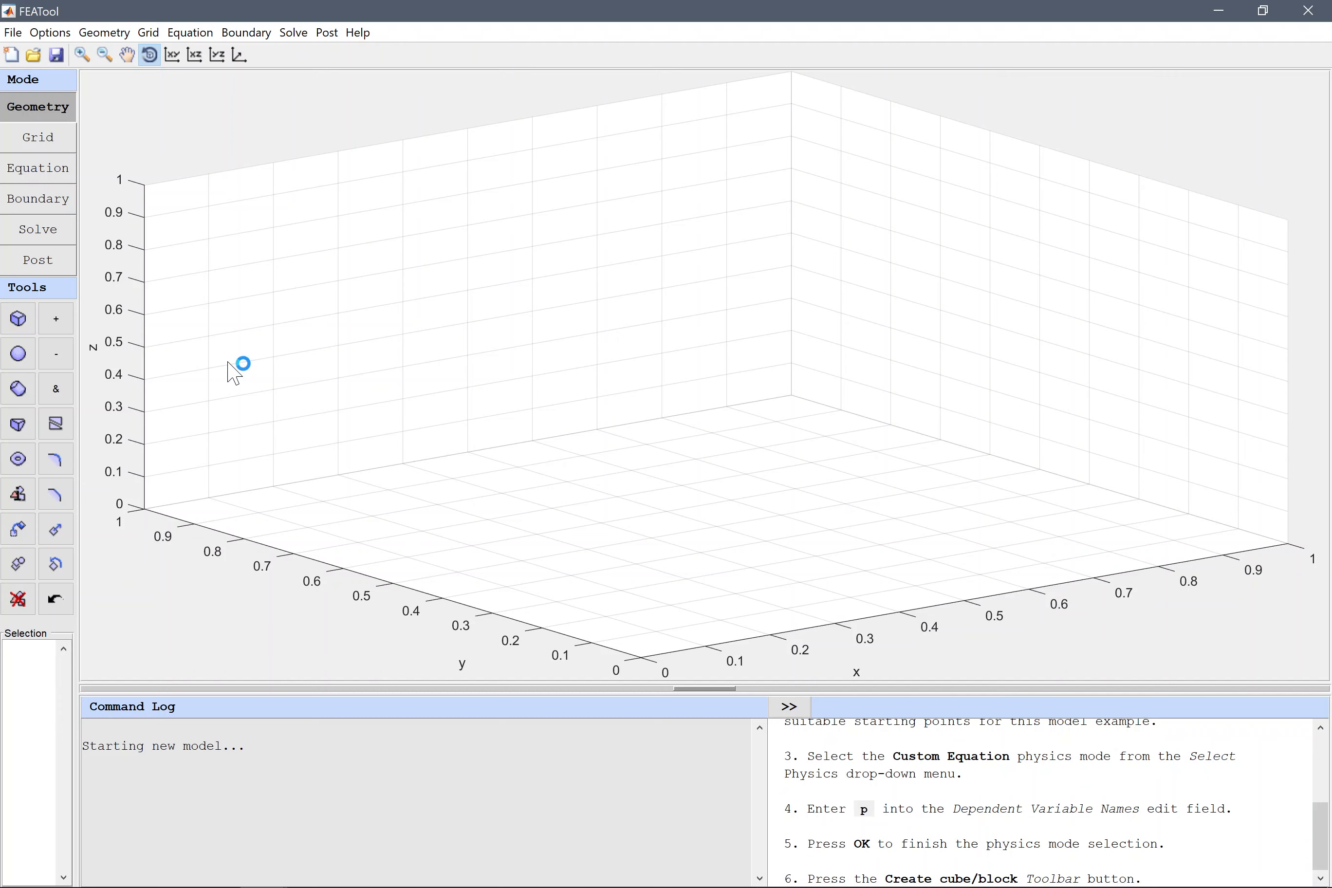
# Create a block from the origin with x_max 4, y_max 3 and z_max 2.6.
pyautogui.click(22, 323)
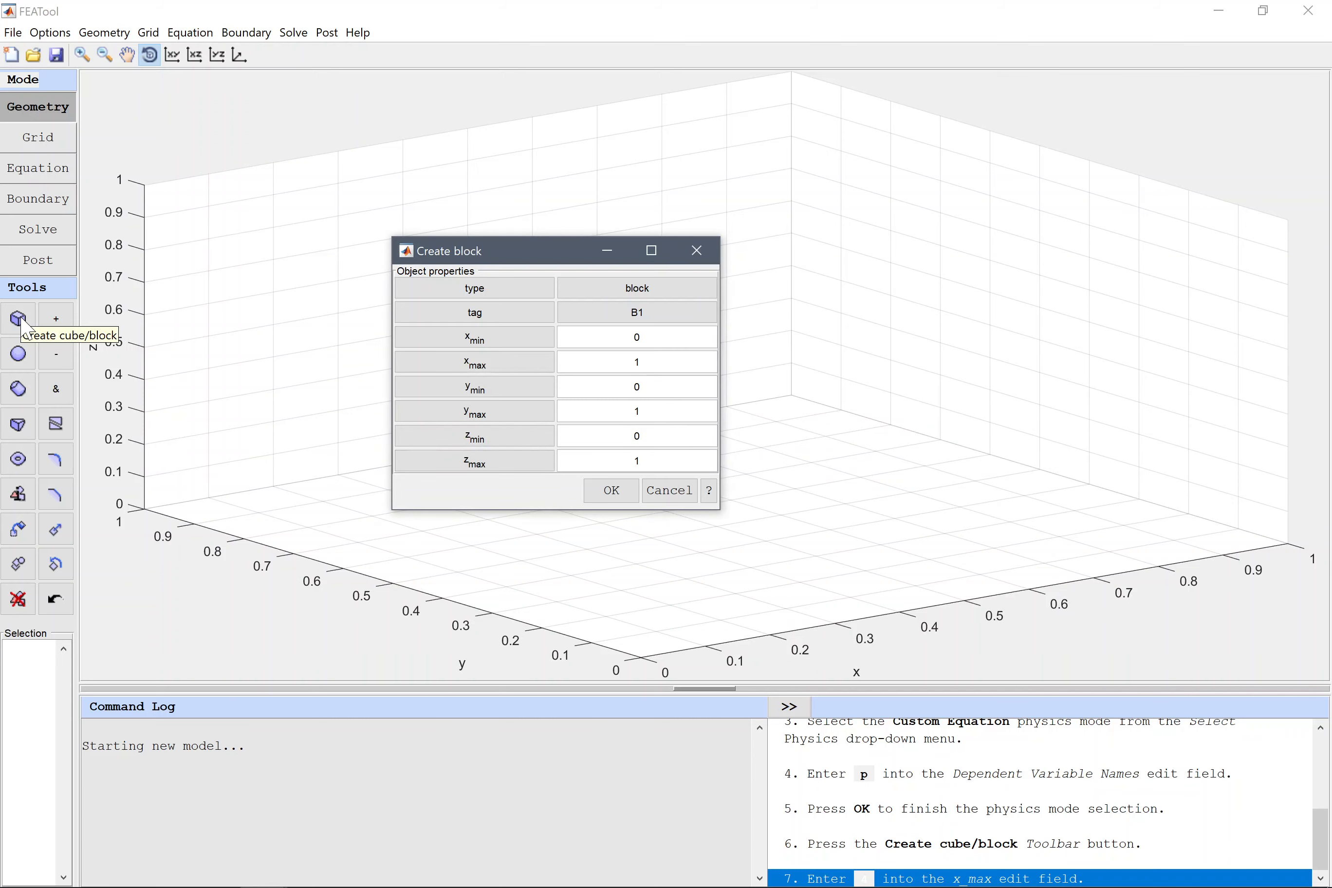
pyautogui.doubleClick(637, 362)
pyautogui.write('4')
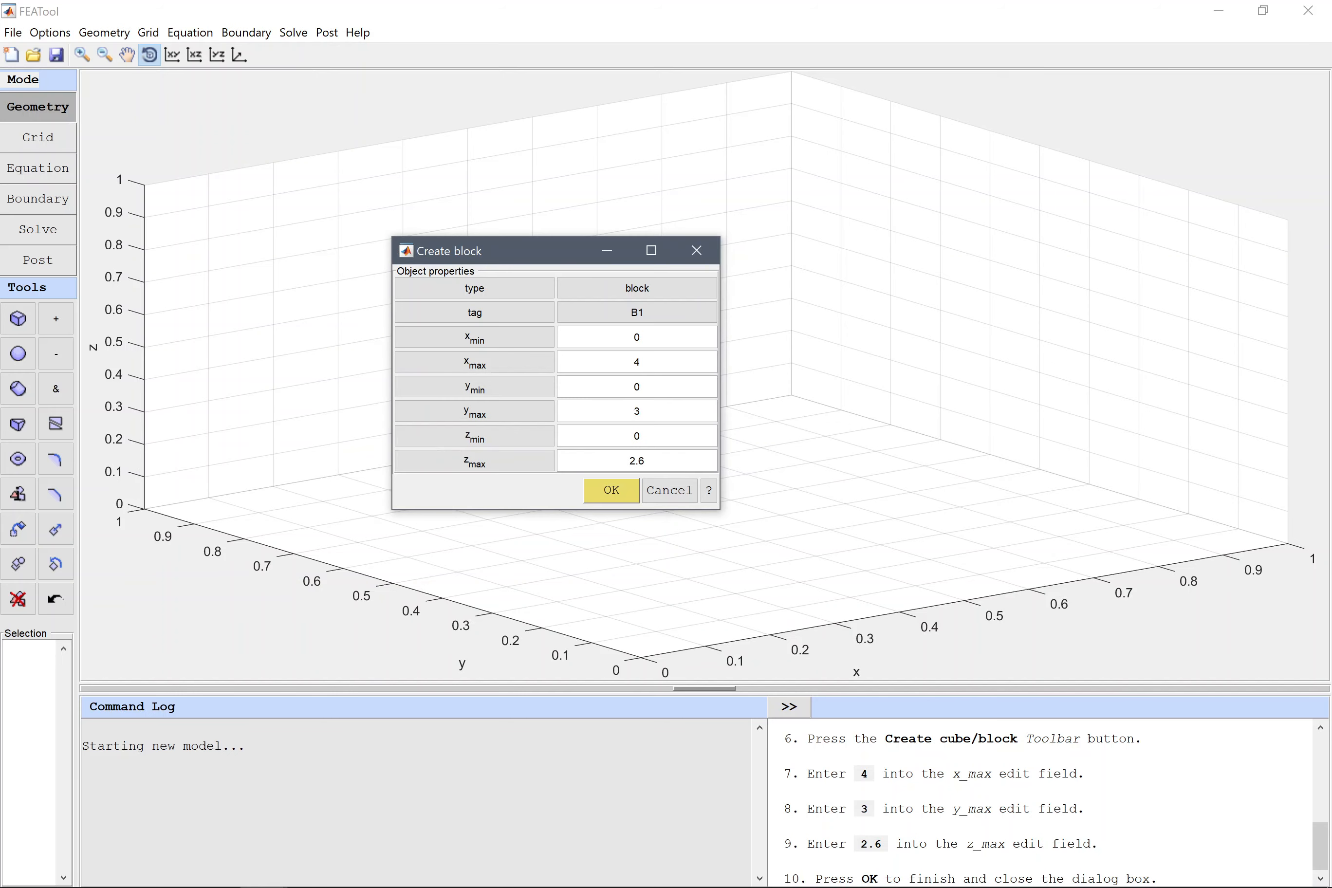
pyautogui.click(617, 488)
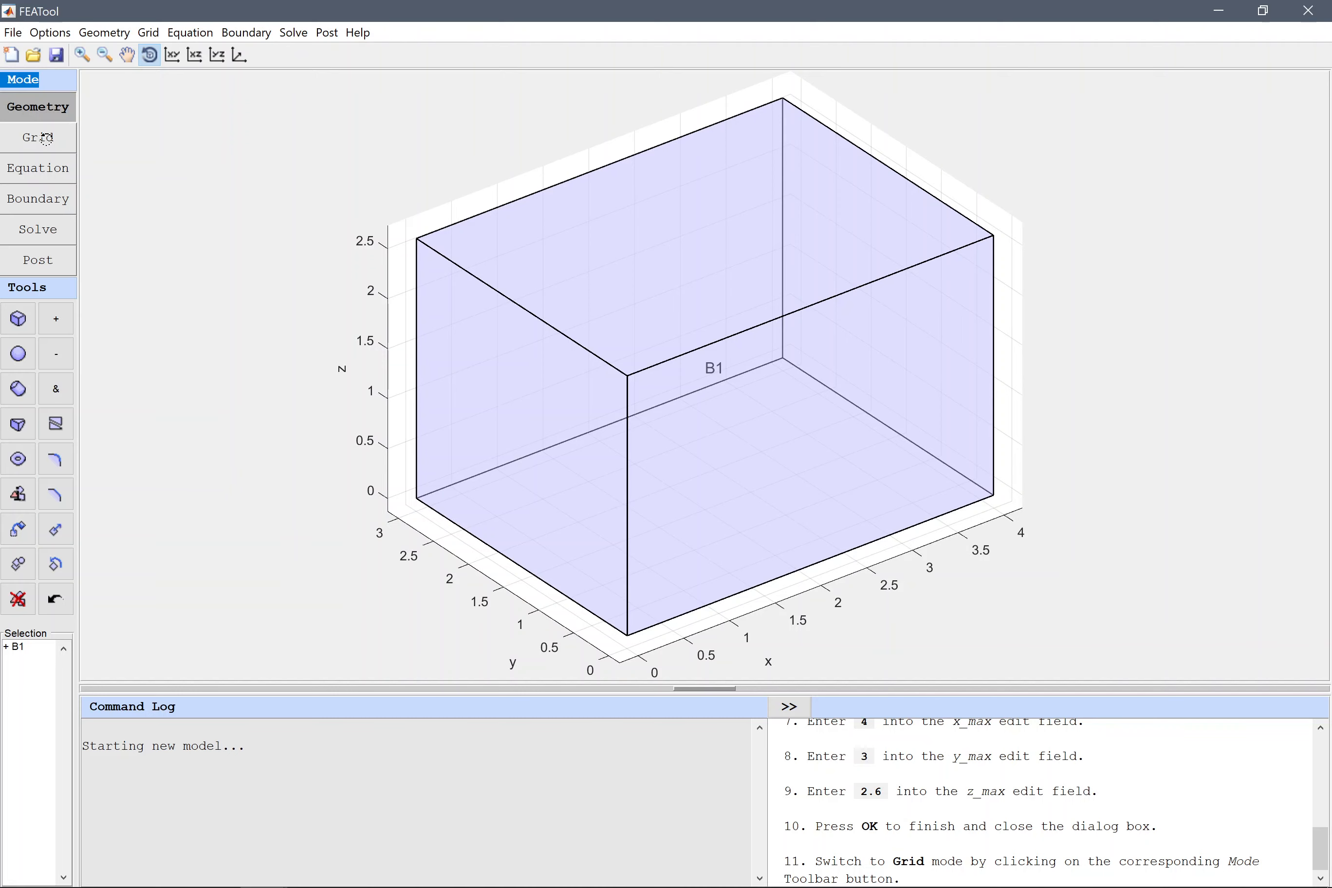
# Generate the block's grid with a grid size of 0.5.
pyautogui.click(44, 141)
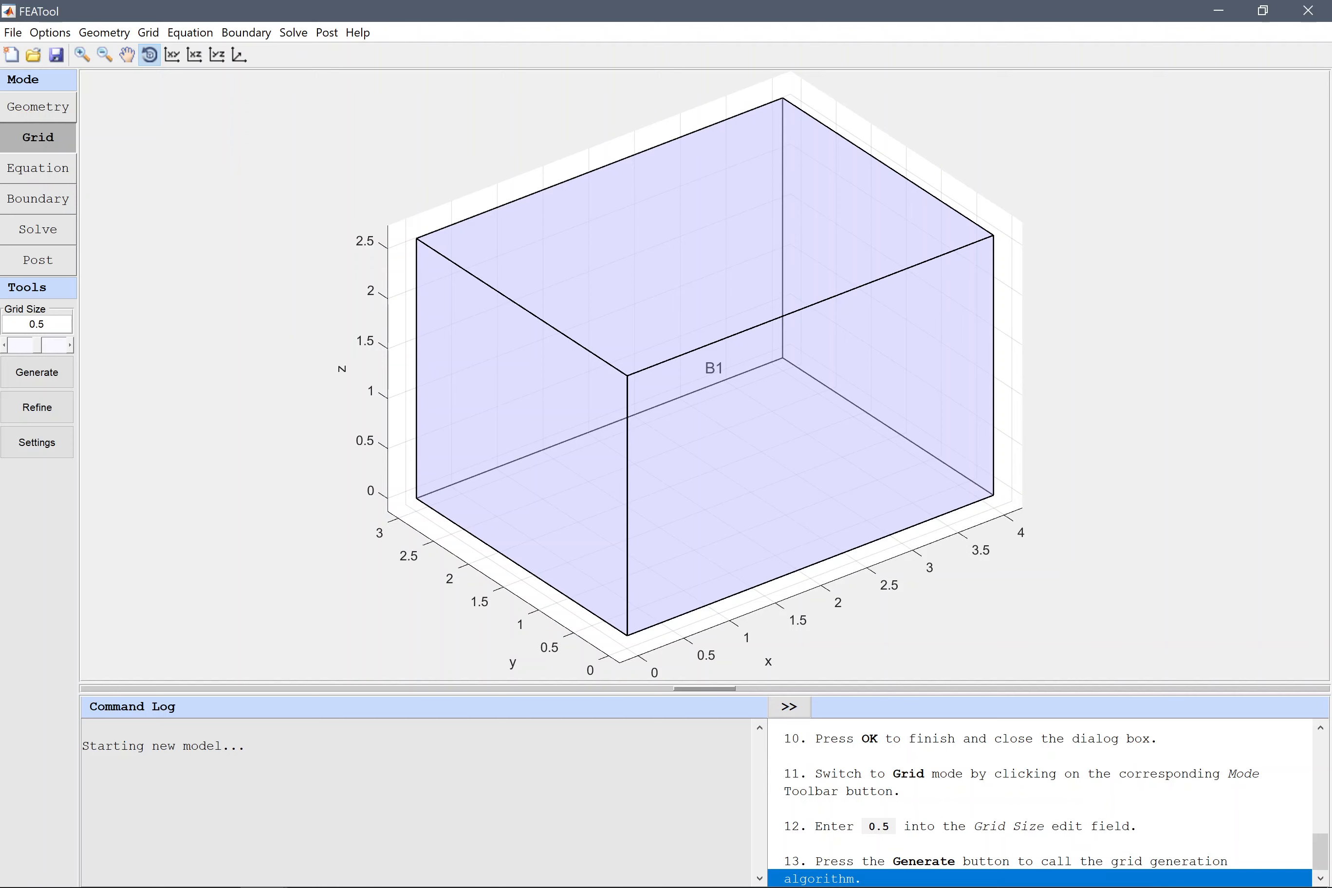
pyautogui.click(46, 373)
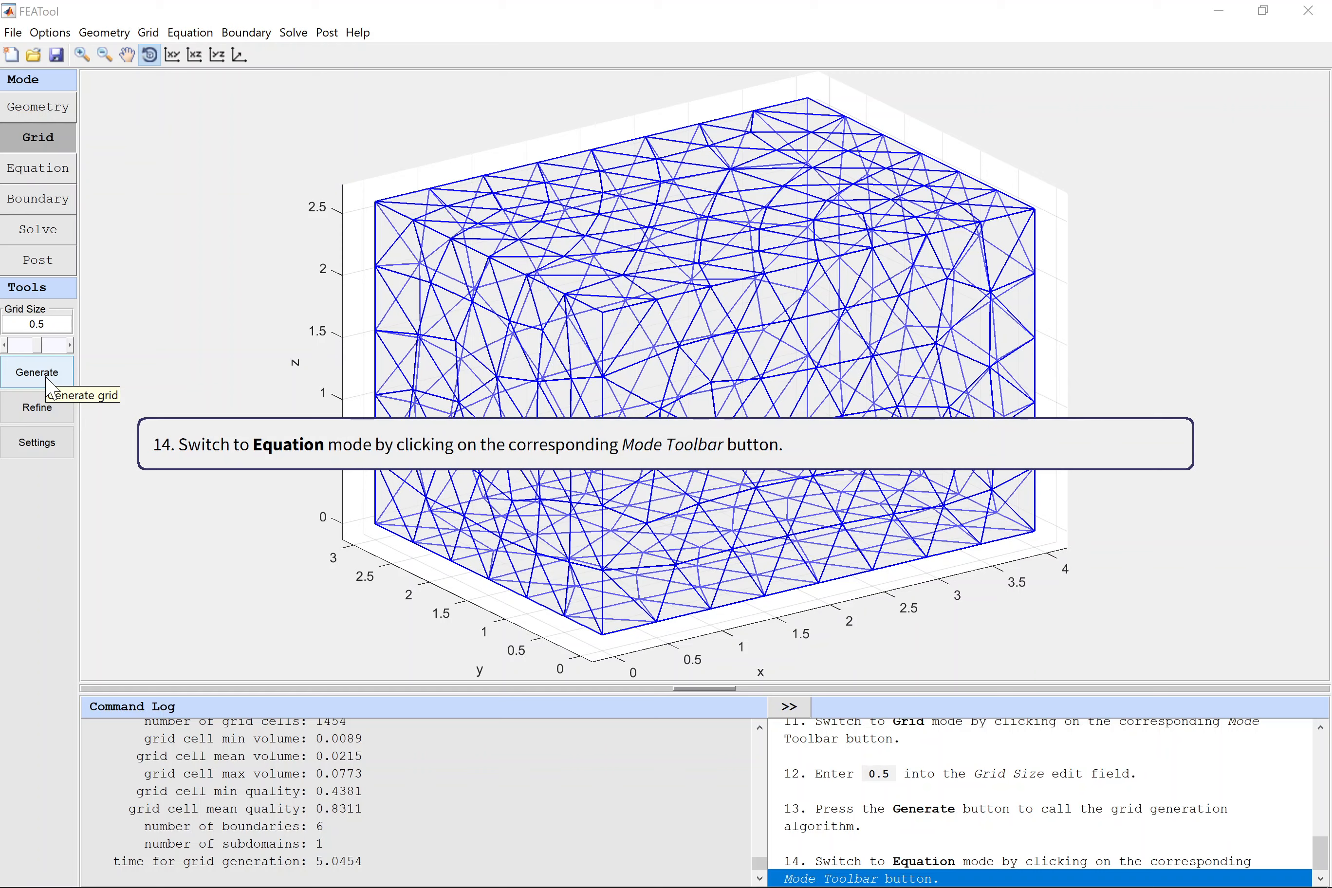
# Set the custom equation for p to p' - (px_x + py_y + pz_z) = 0 in the subdomain's equation settings.
pyautogui.click(41, 179)
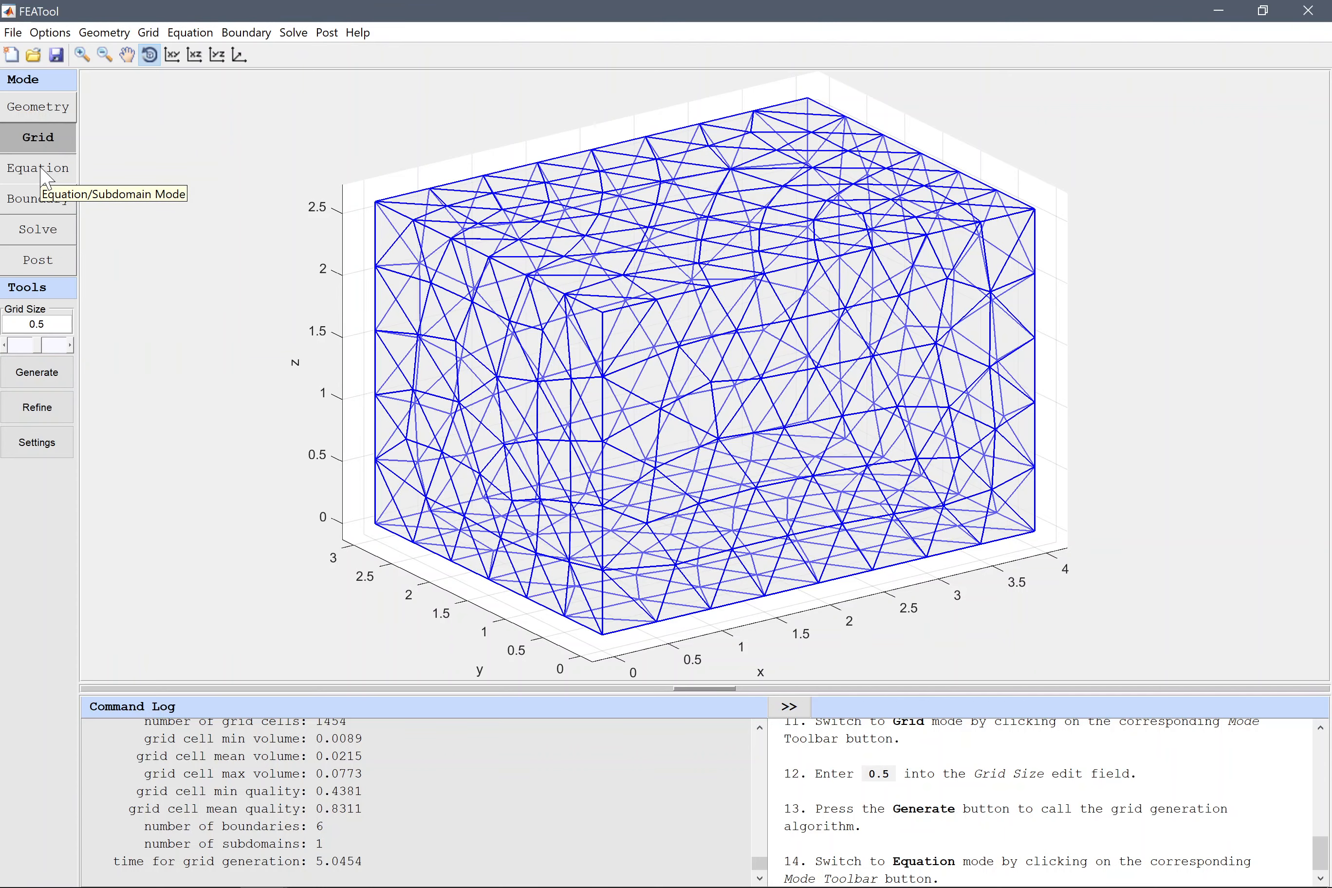
pyautogui.click(41, 179)
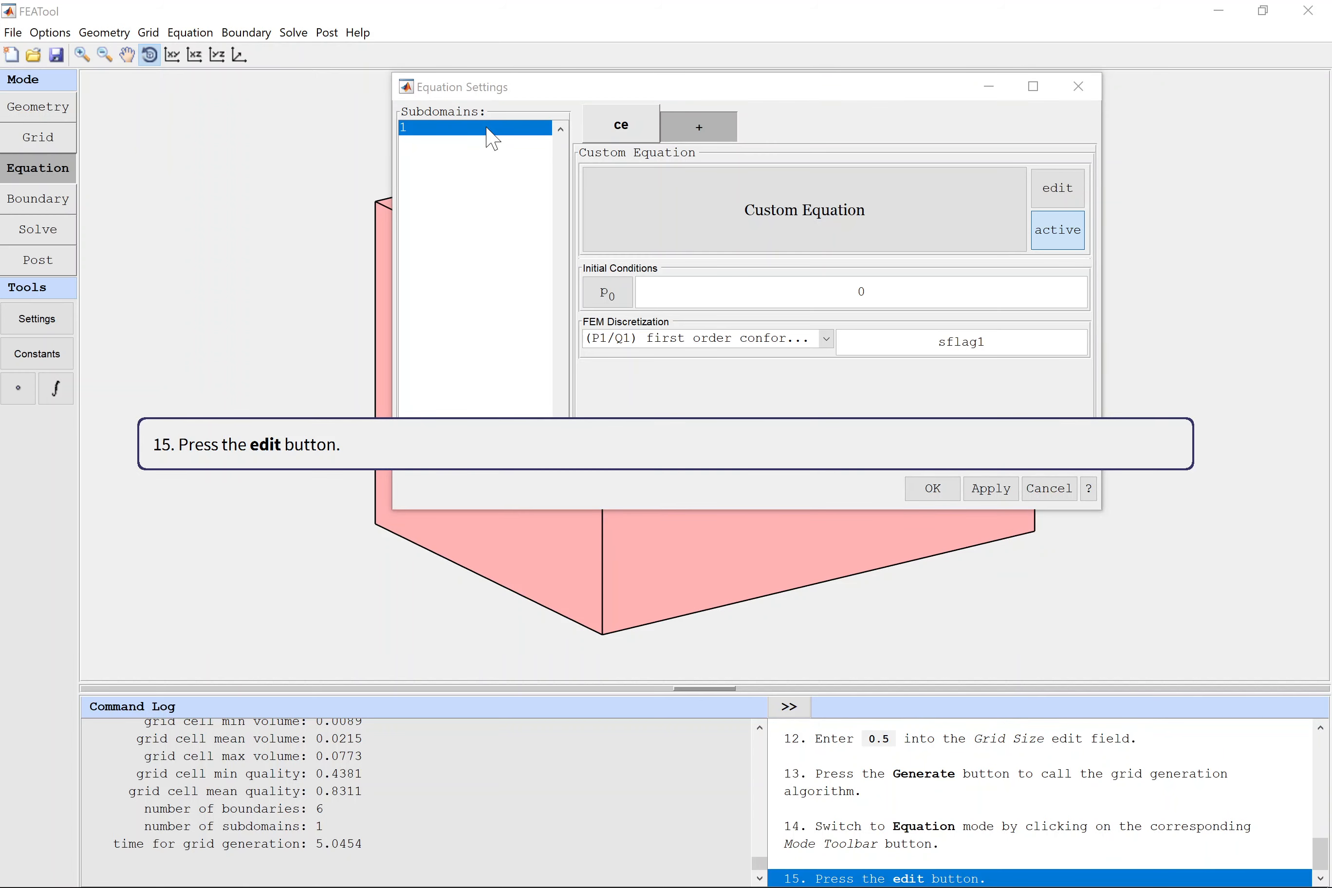
pyautogui.click(1064, 192)
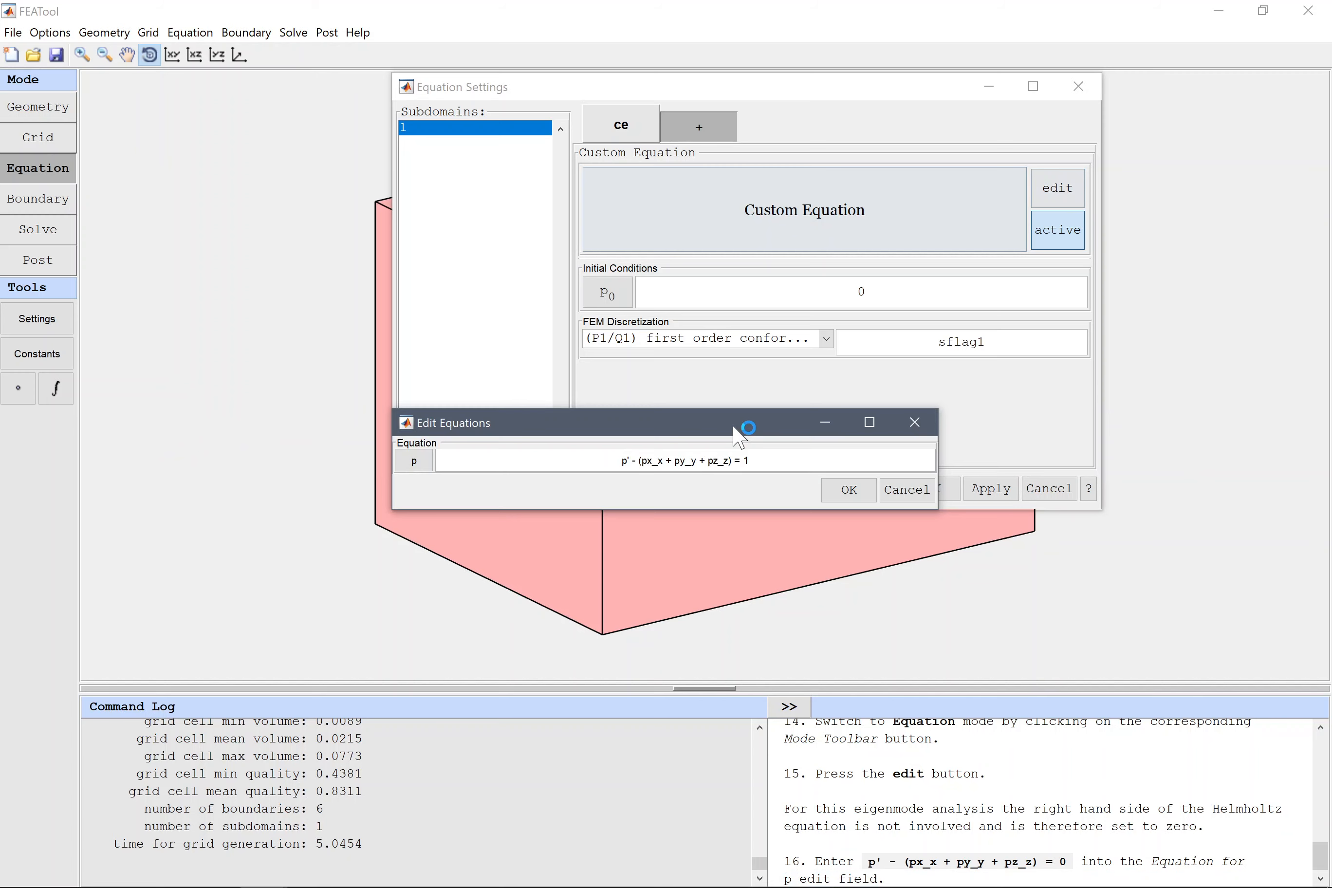
pyautogui.click(687, 461)
pyautogui.press('BackSpace')
pyautogui.write('0')
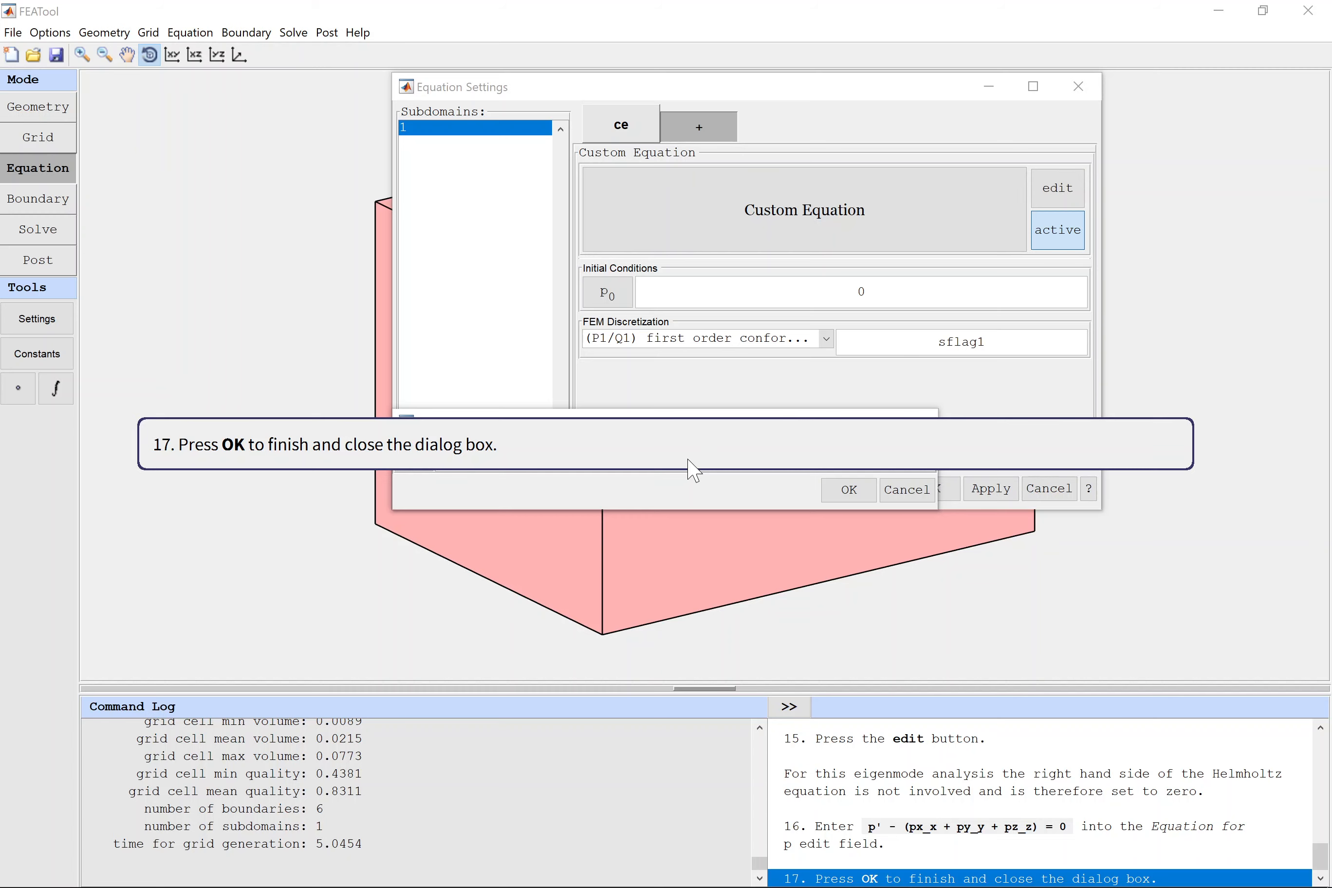
pyautogui.click(854, 494)
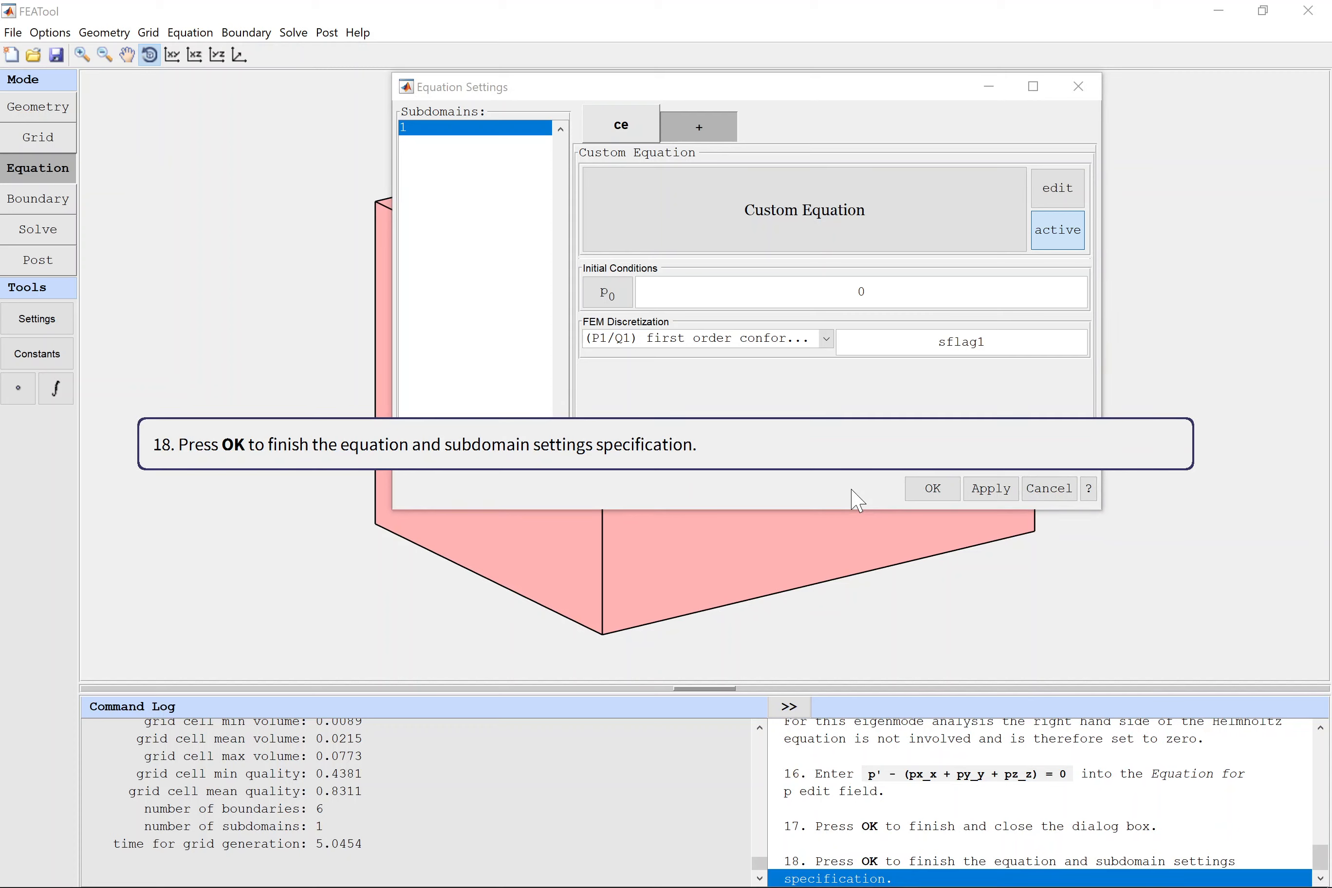
pyautogui.click(932, 489)
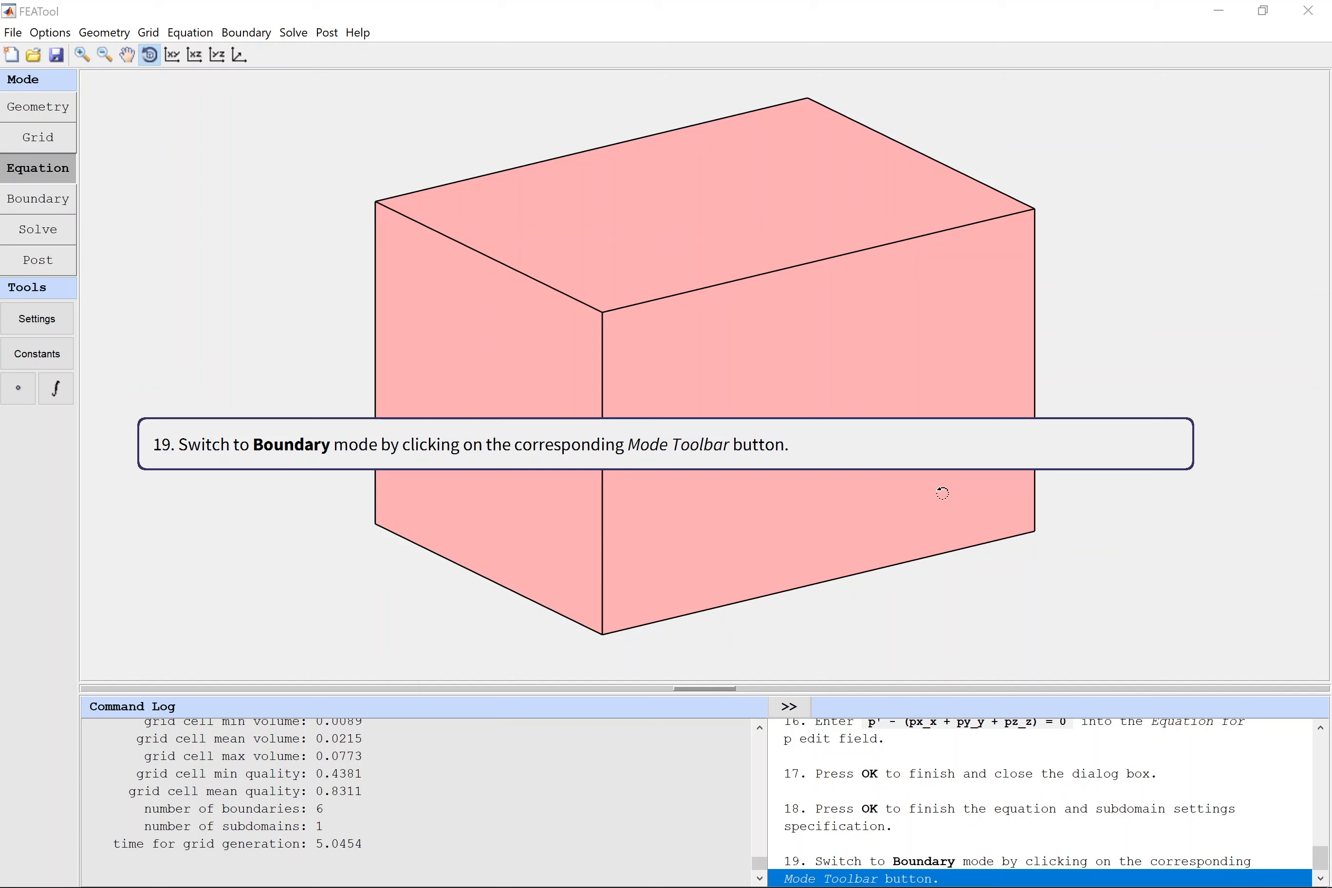
# Assign the Neumann, g_p condition with coefficient 0 to all six boundaries.
pyautogui.click(43, 201)
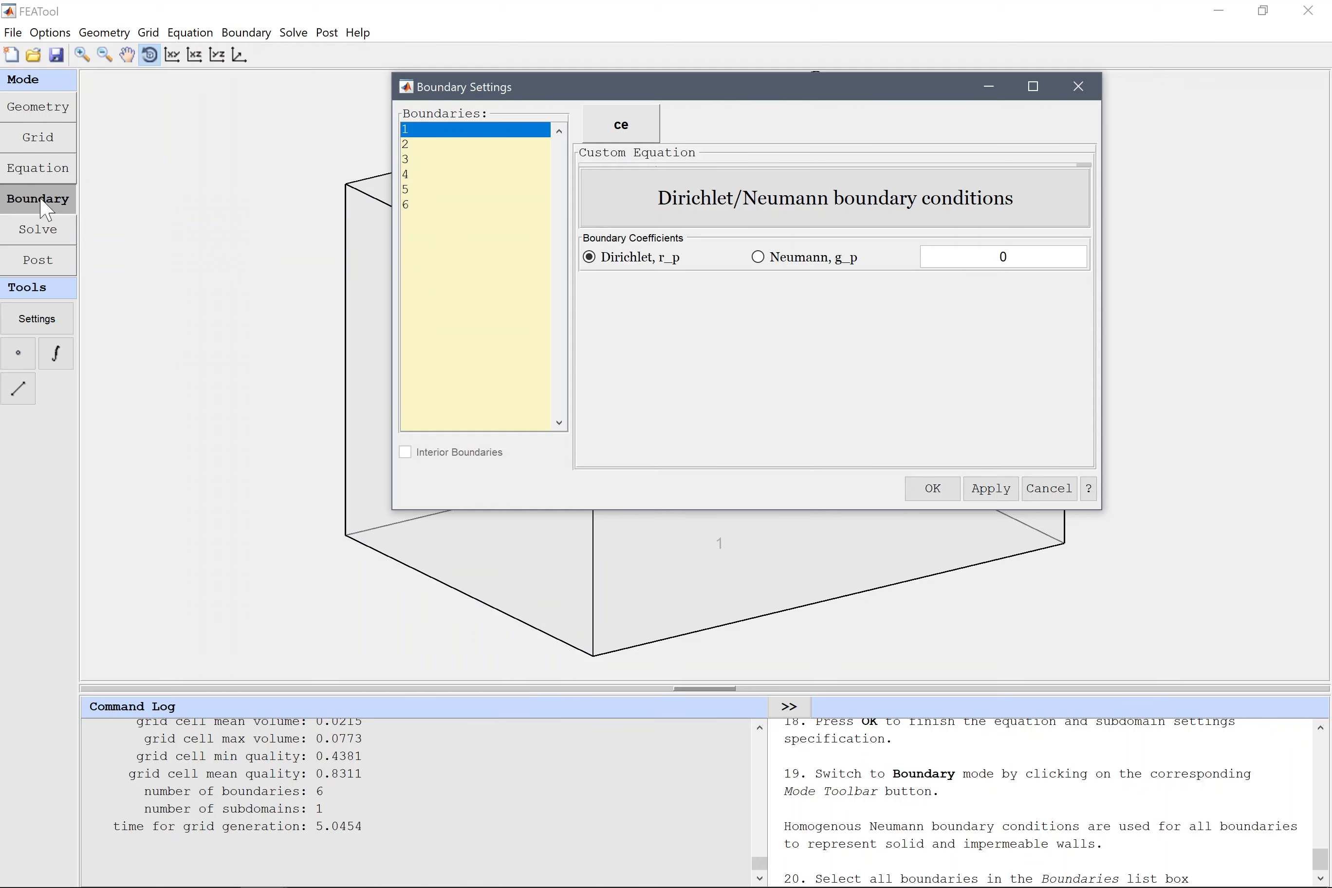
pyautogui.keyDown('shift'); pyautogui.click(486, 208); pyautogui.keyUp('shift')
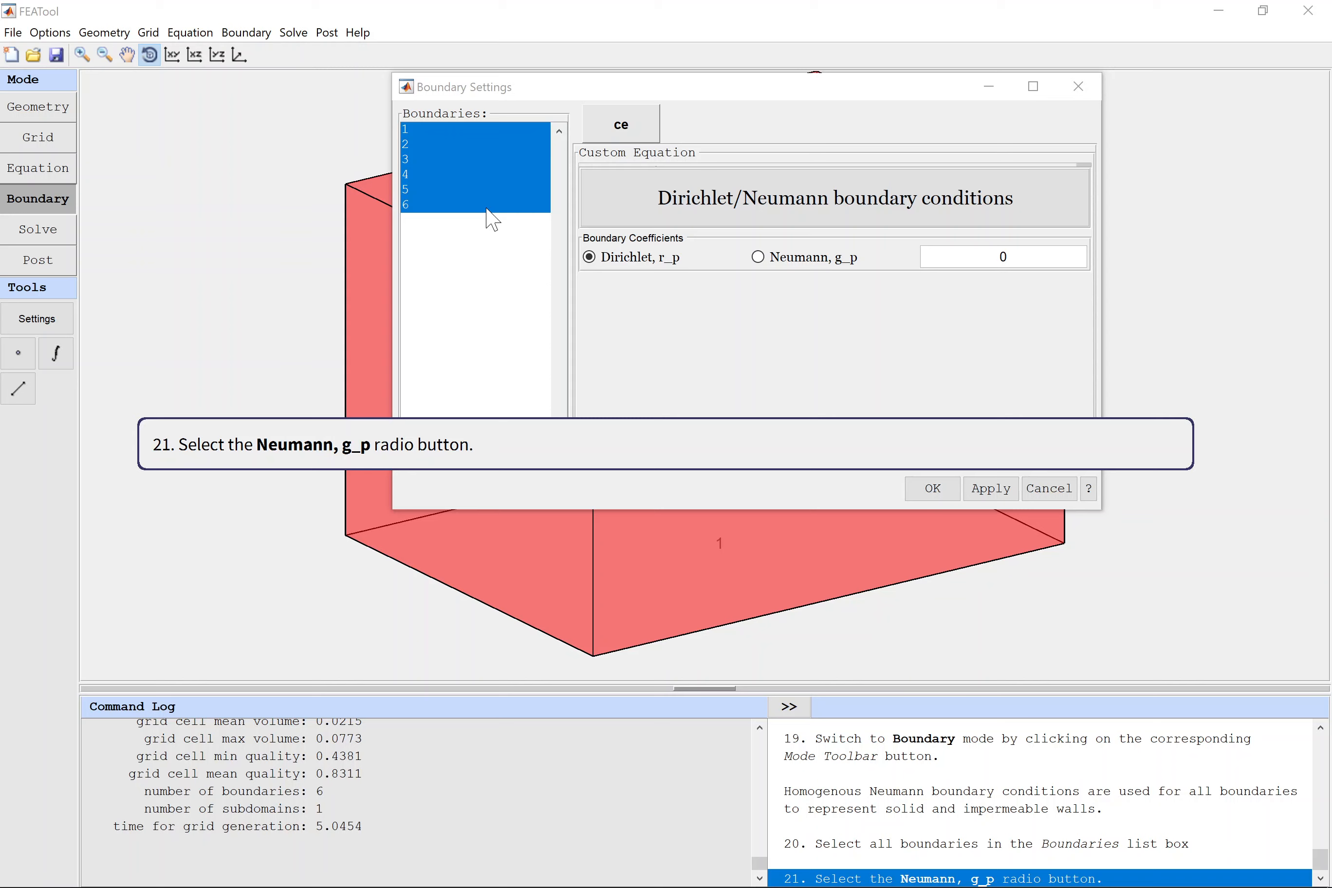
pyautogui.click(842, 261)
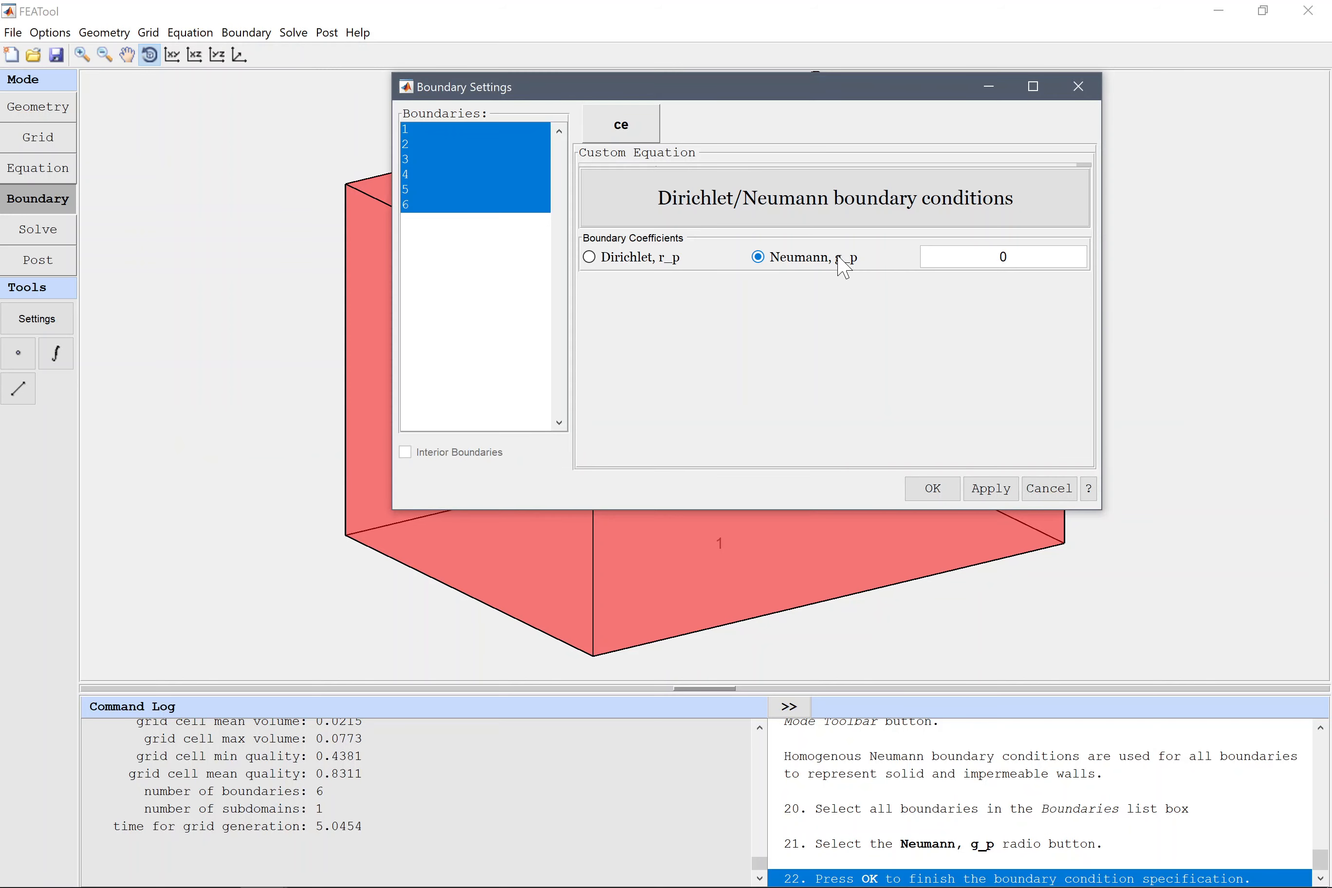
pyautogui.click(938, 490)
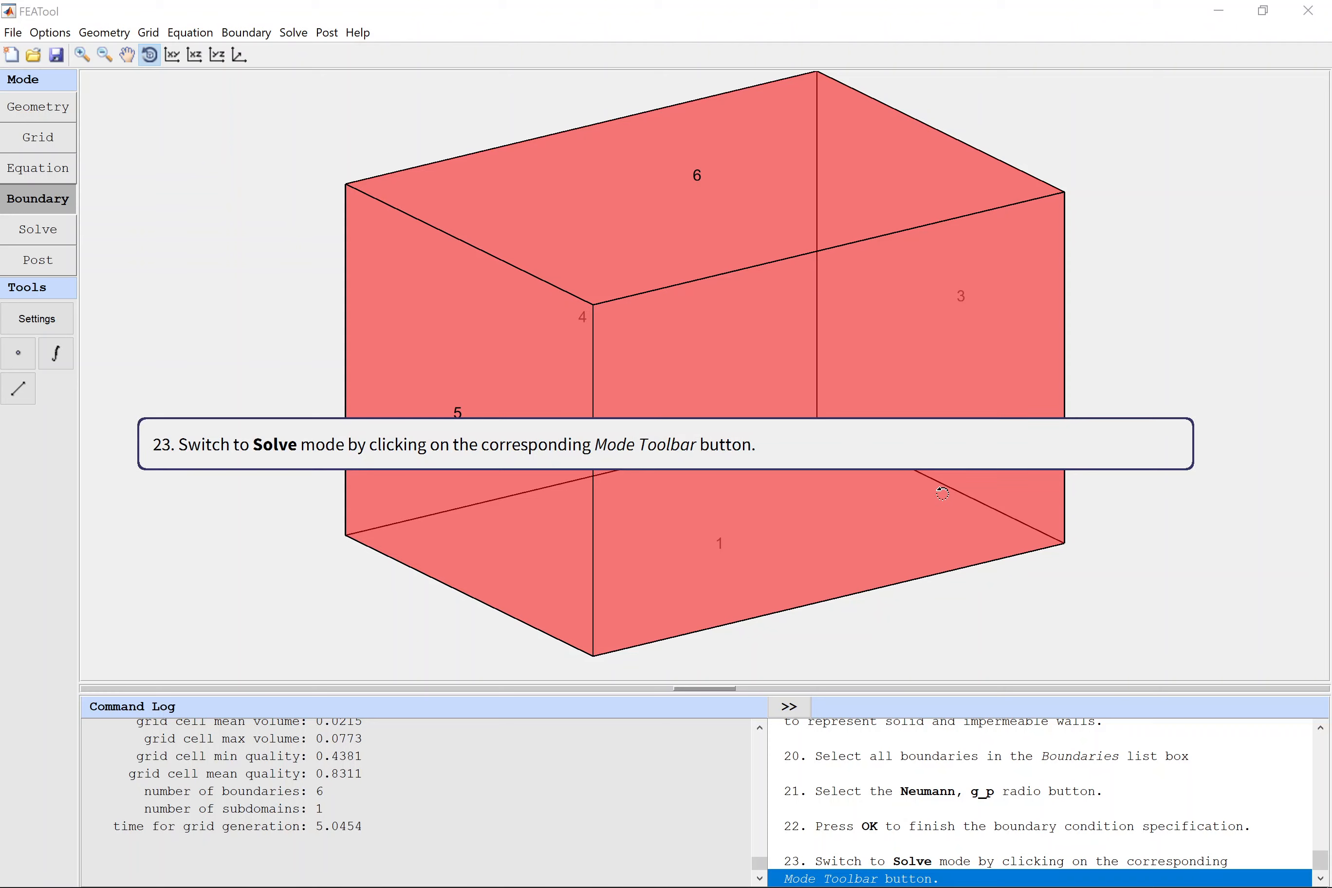
# Solve the model with the Eigenvalue solver, setting the number of eigenvalues to 9.
pyautogui.click(43, 232)
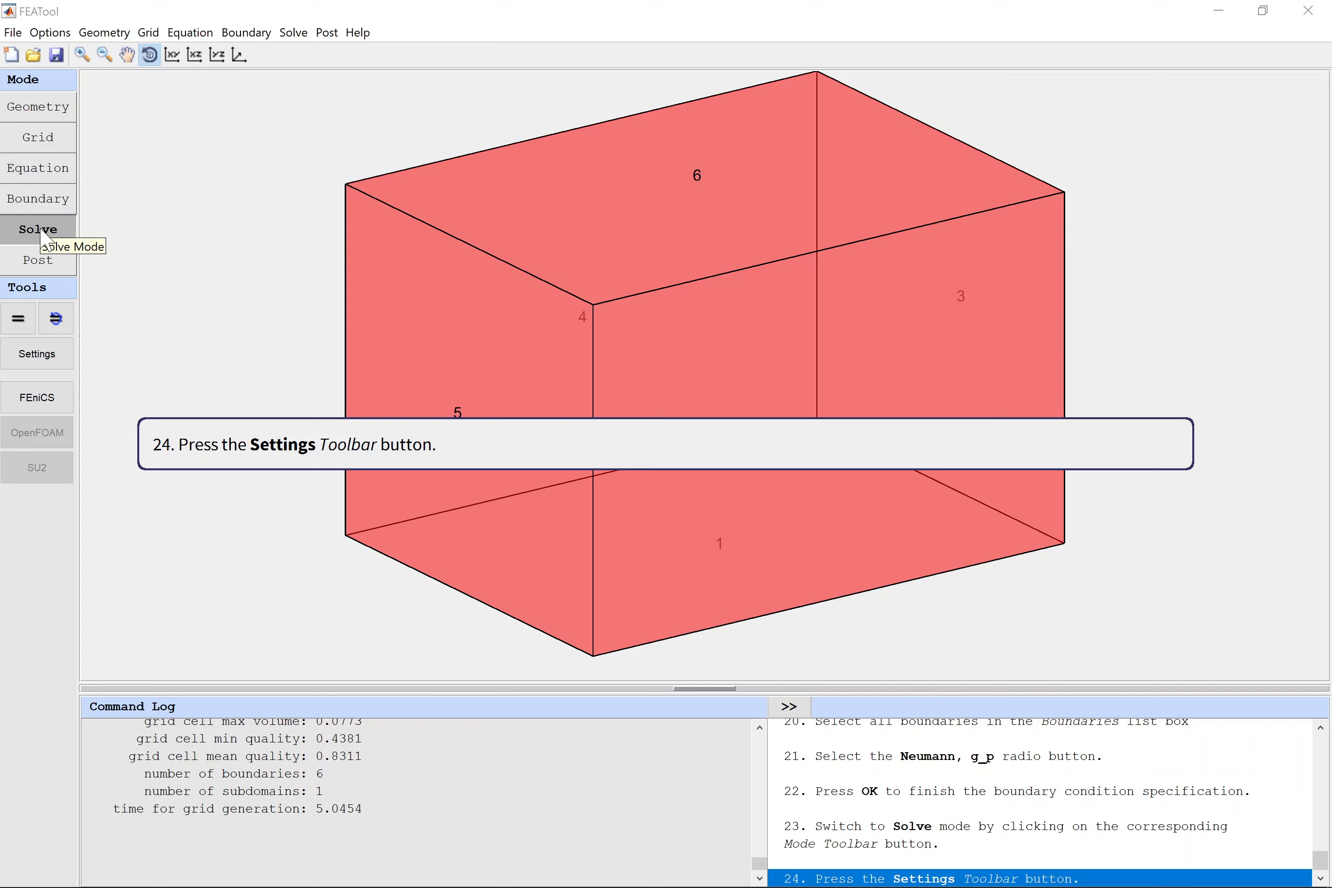
pyautogui.click(40, 356)
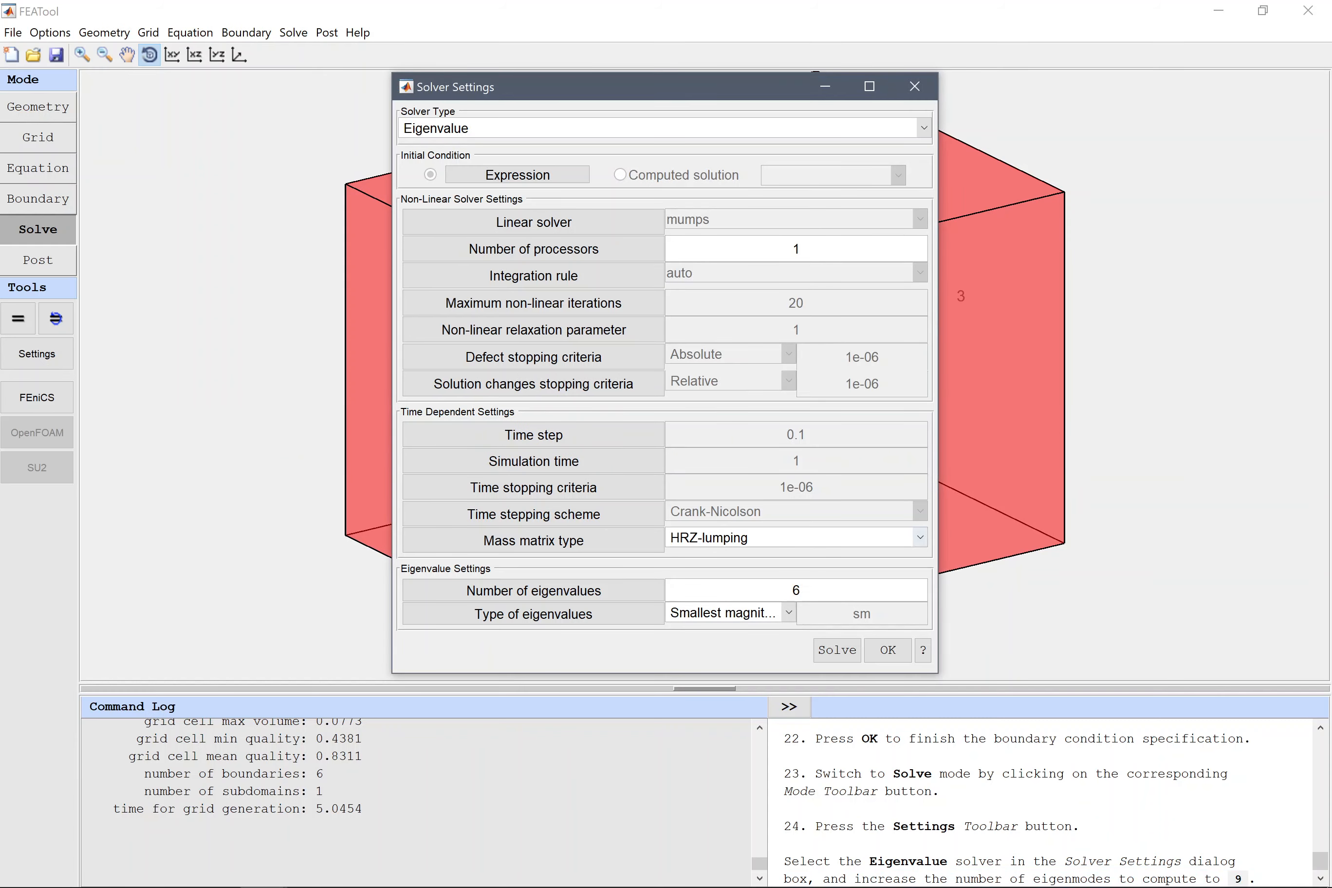
pyautogui.doubleClick(796, 590)
pyautogui.write('9')
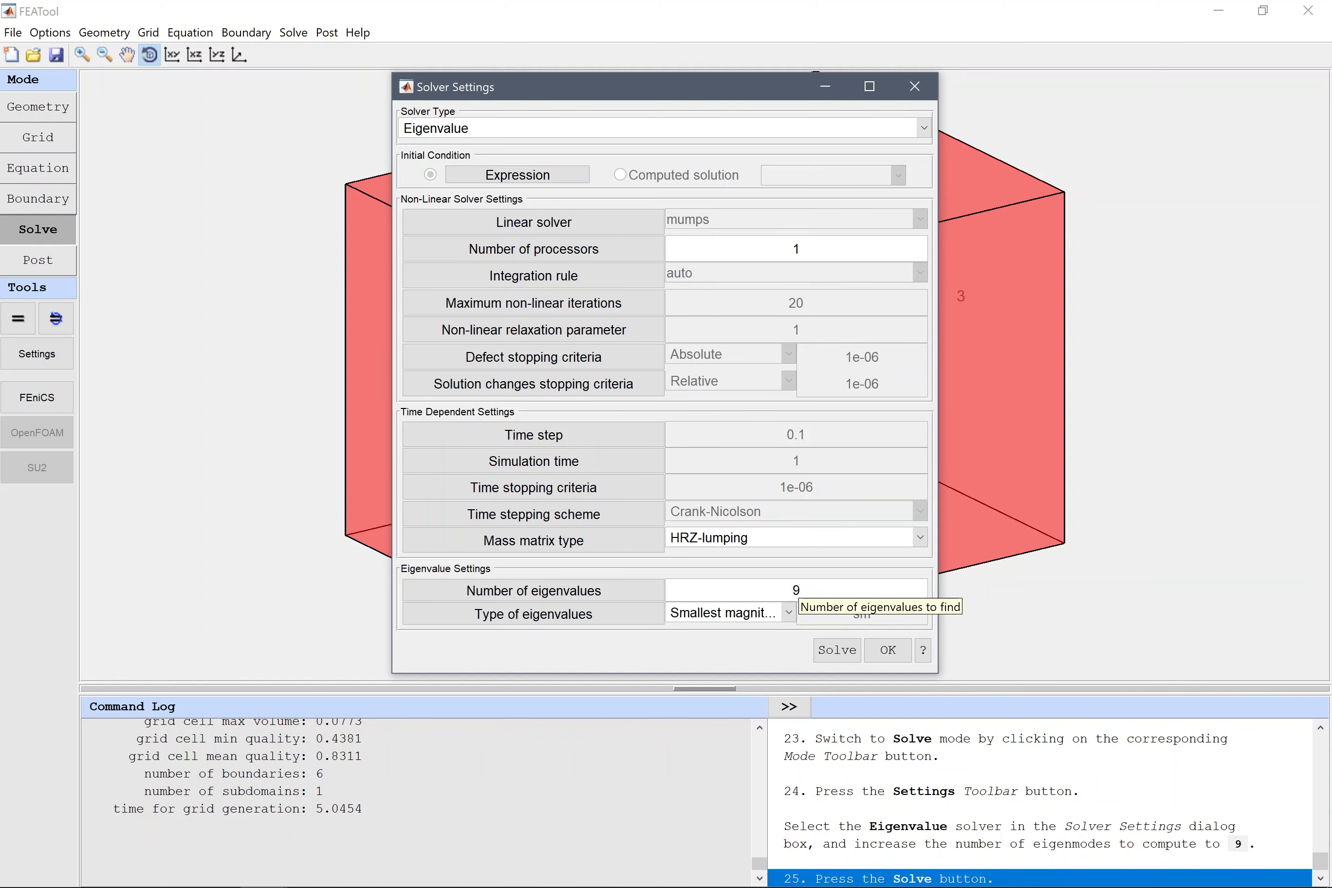
pyautogui.click(837, 652)
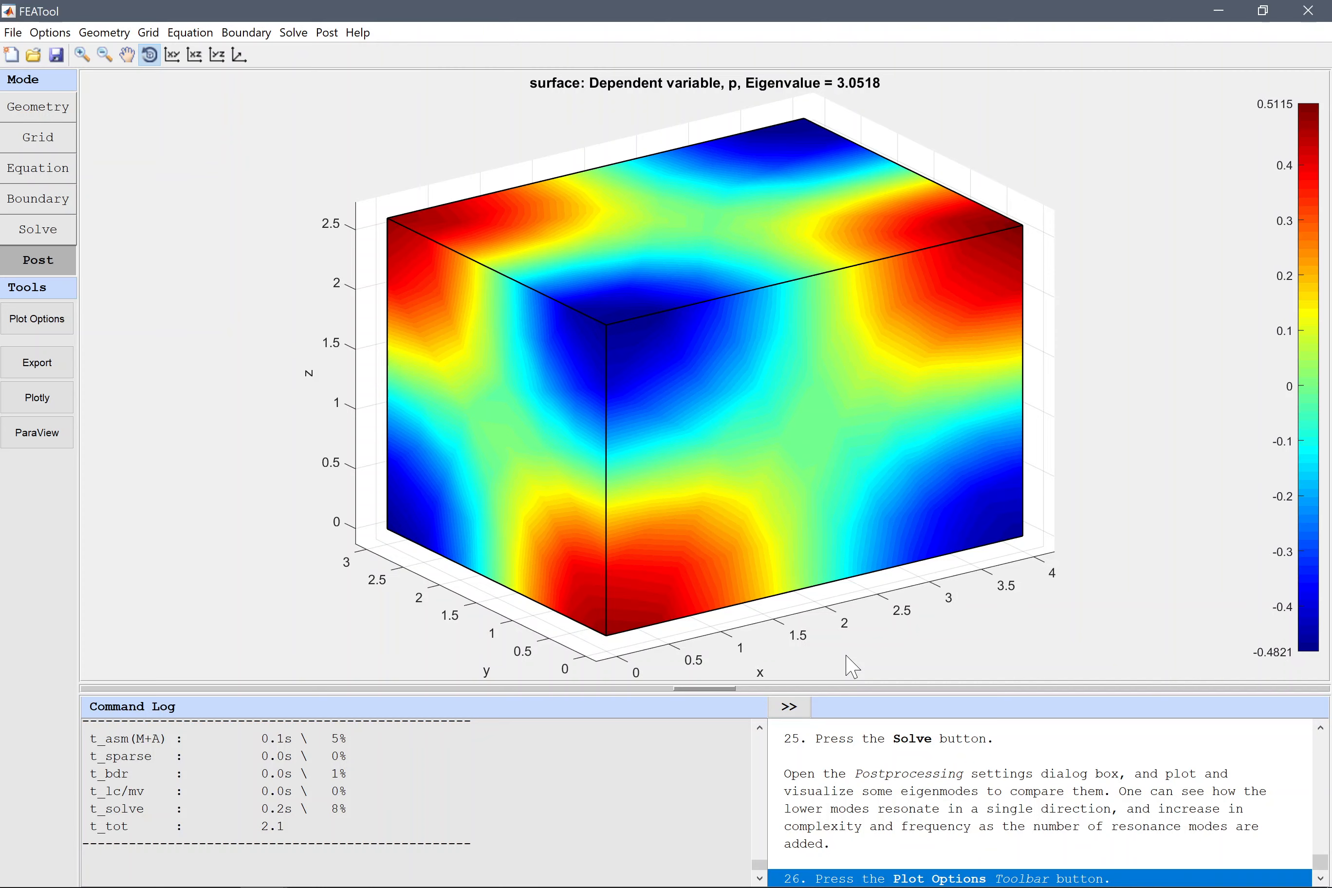
# Replace the surface plot with an iso surface plot of the dependent variable p and apply it.
pyautogui.click(40, 321)
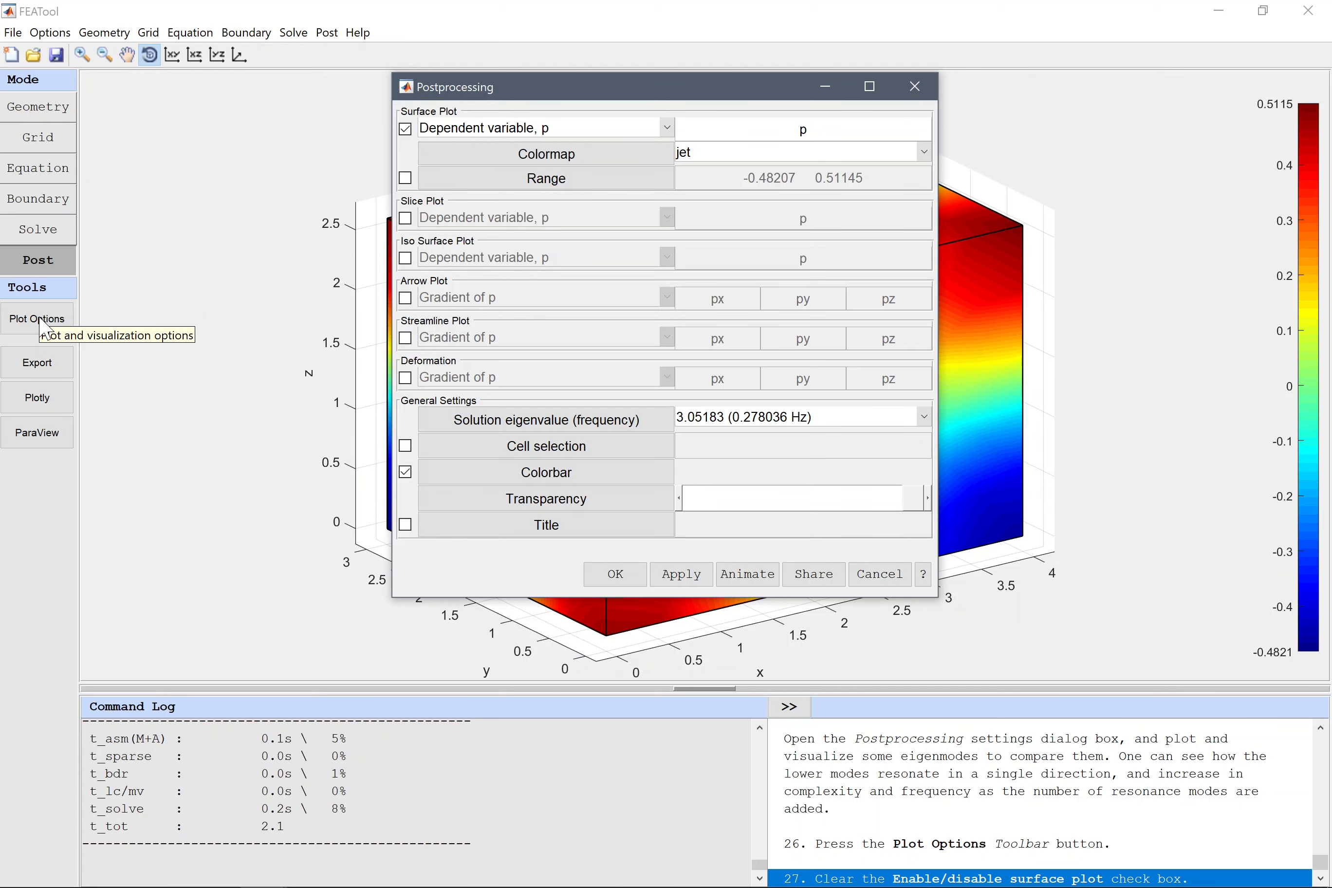
pyautogui.click(407, 129)
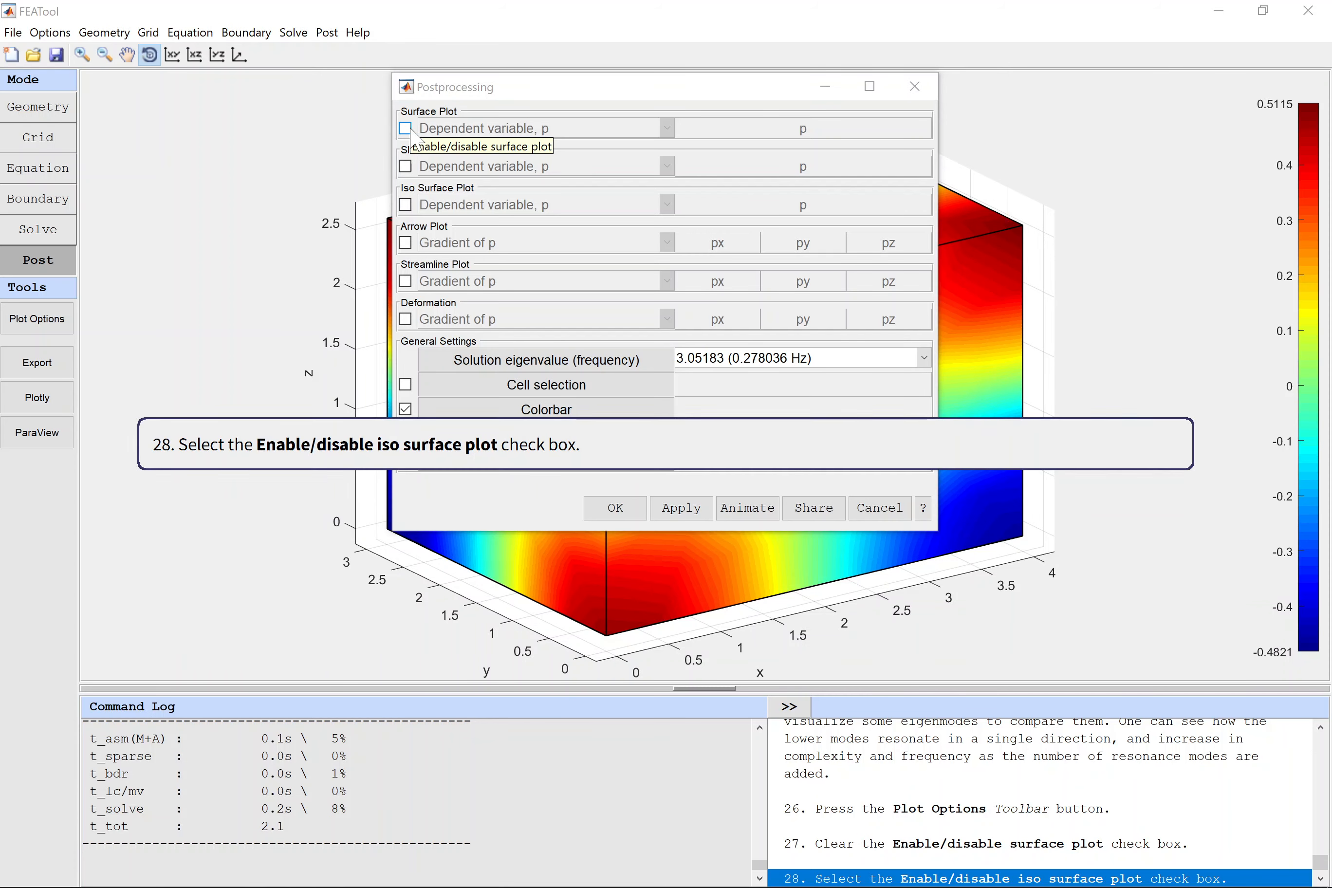
pyautogui.click(407, 204)
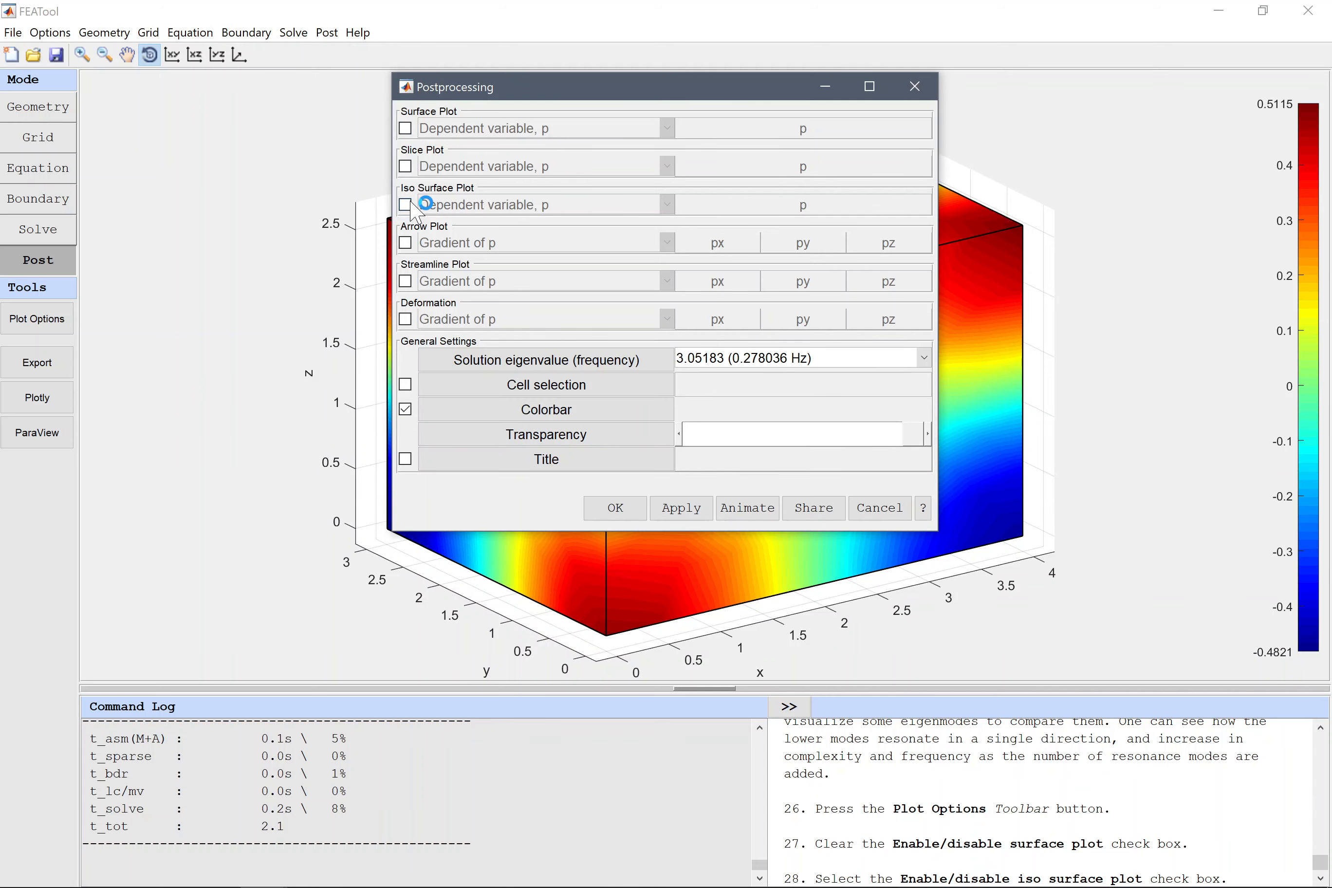
pyautogui.click(407, 204)
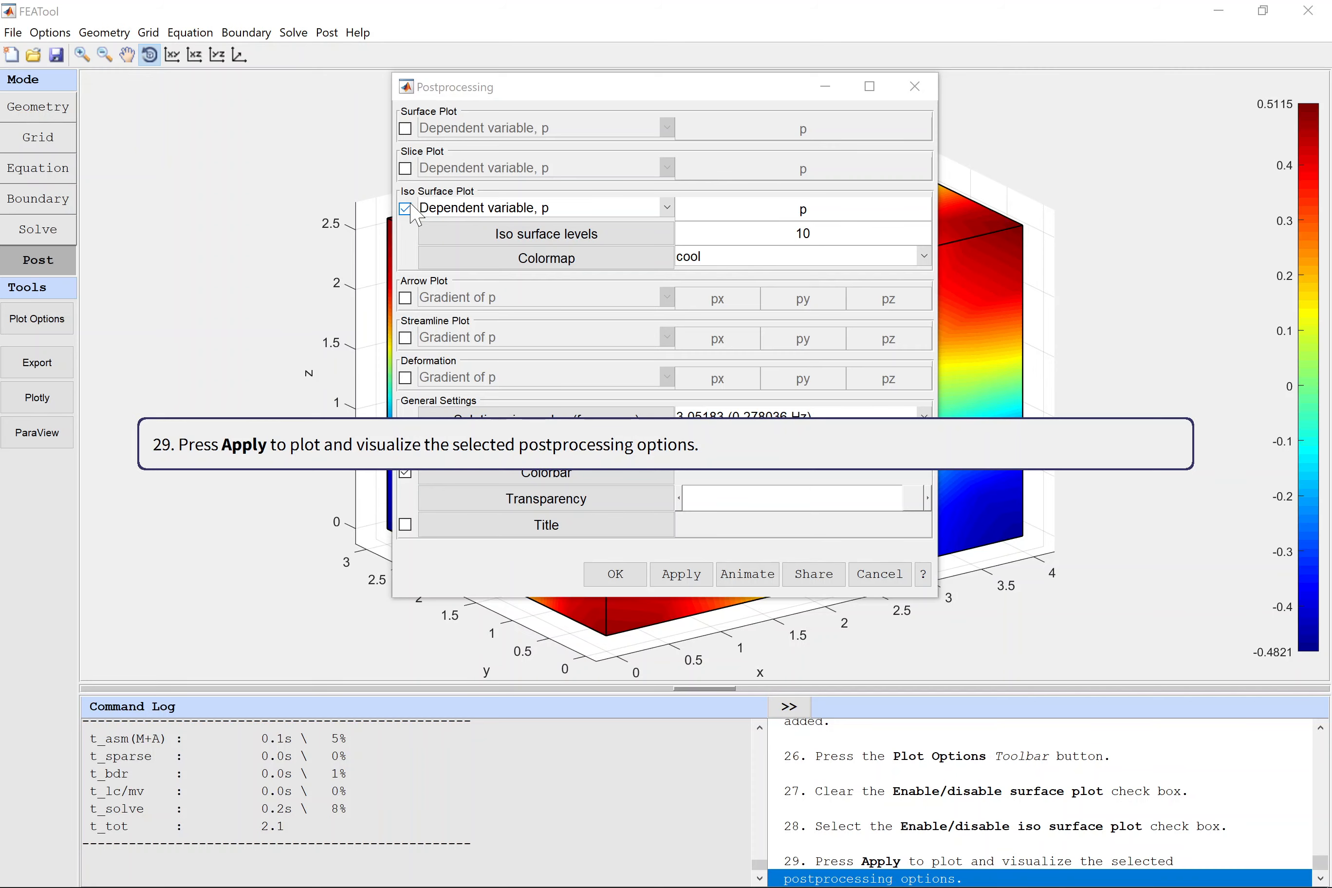
pyautogui.click(684, 577)
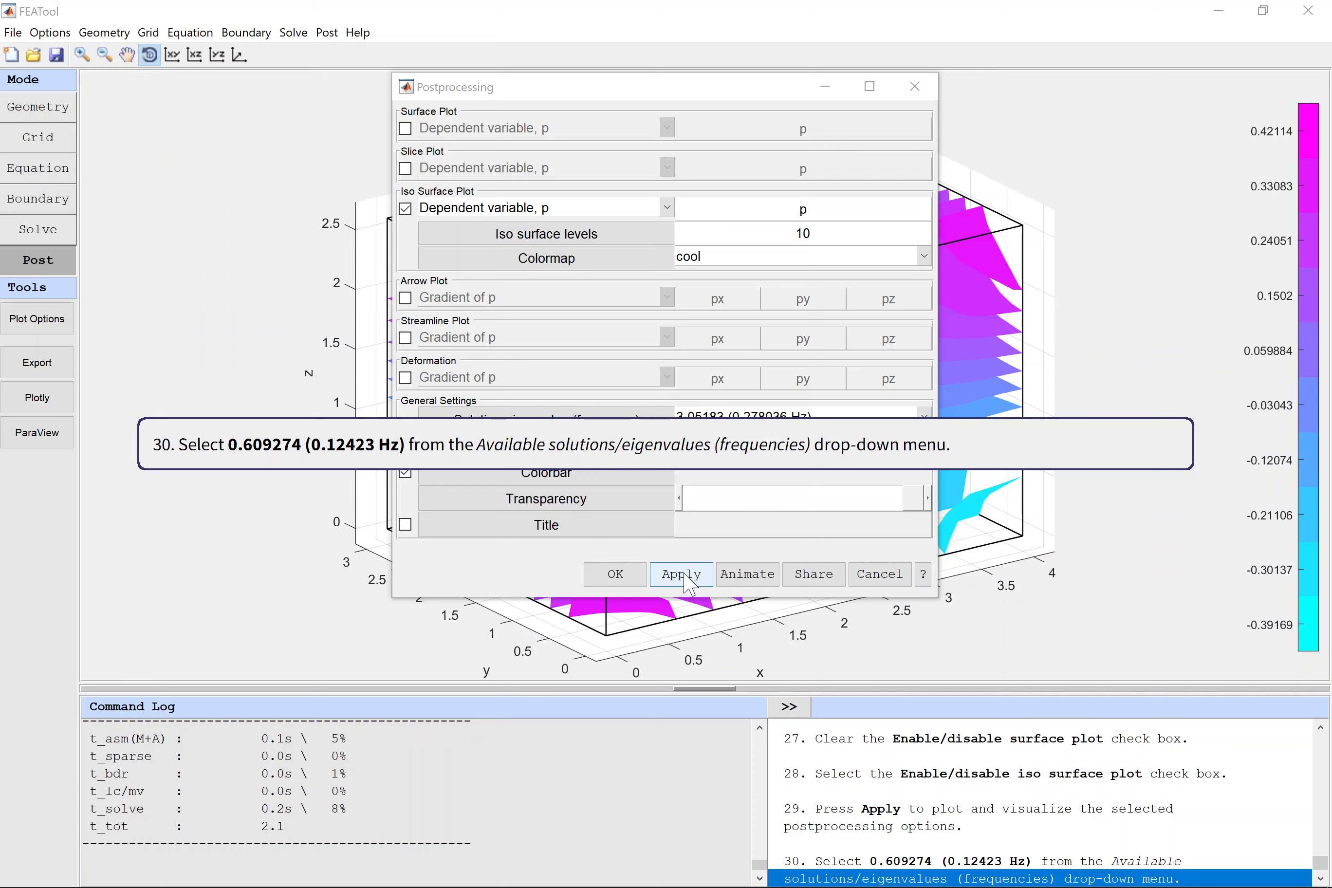
# Plot the iso surfaces for eigenvalue 0.609274 (0.12423 Hz) and for 1.07455 (0.164981 Hz), closing the plot settings after the second.
pyautogui.click(806, 416)
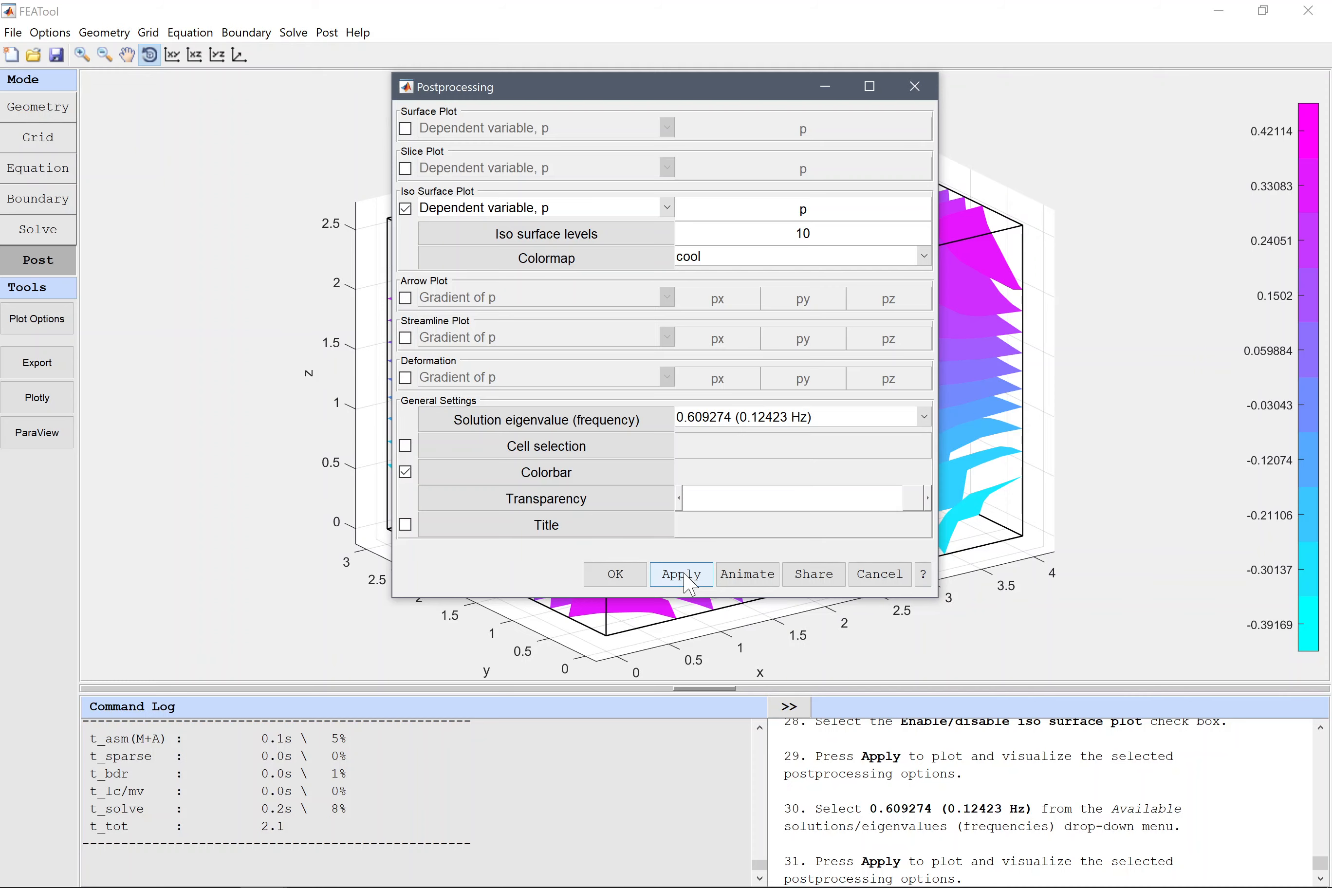
pyautogui.click(682, 575)
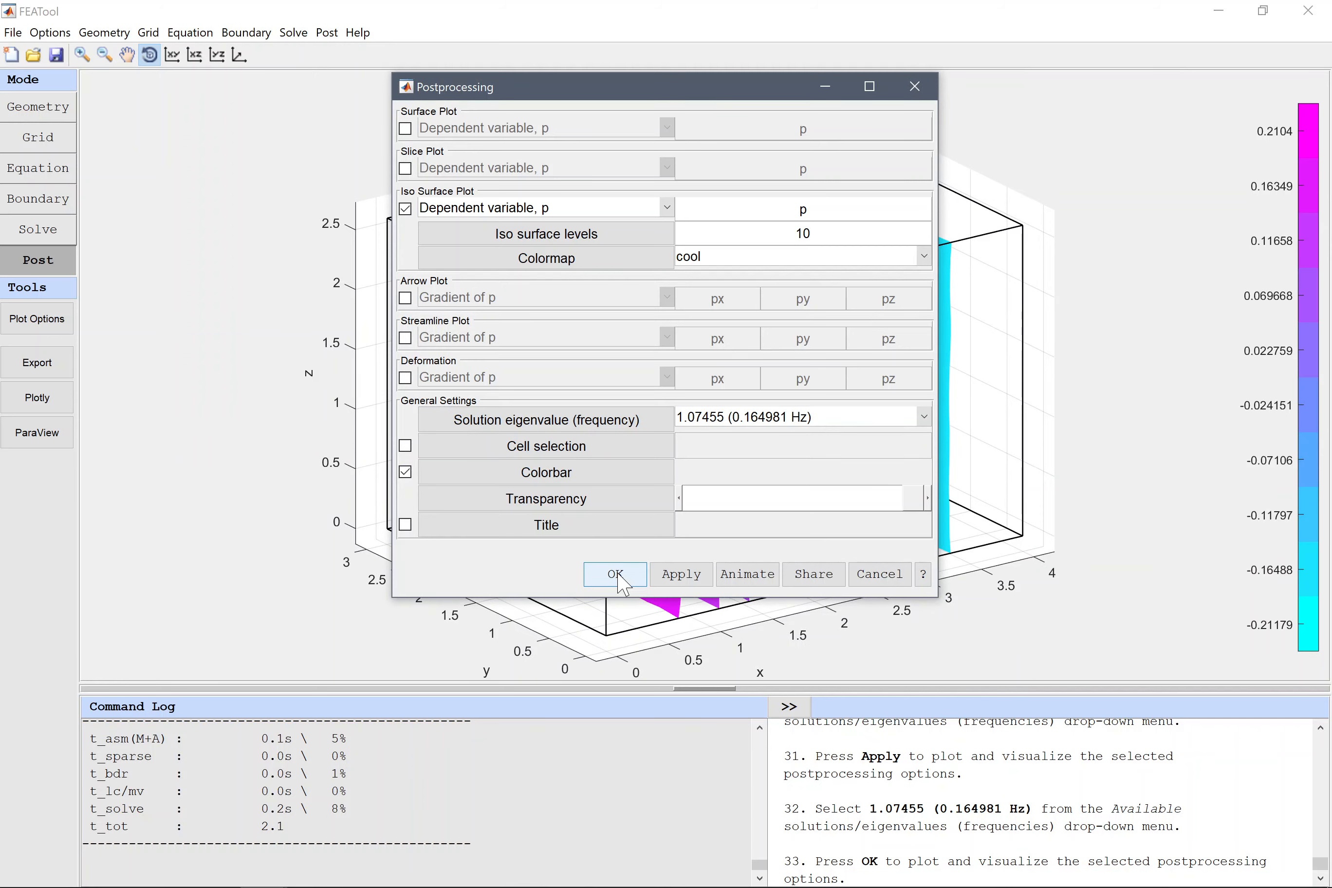
pyautogui.click(617, 574)
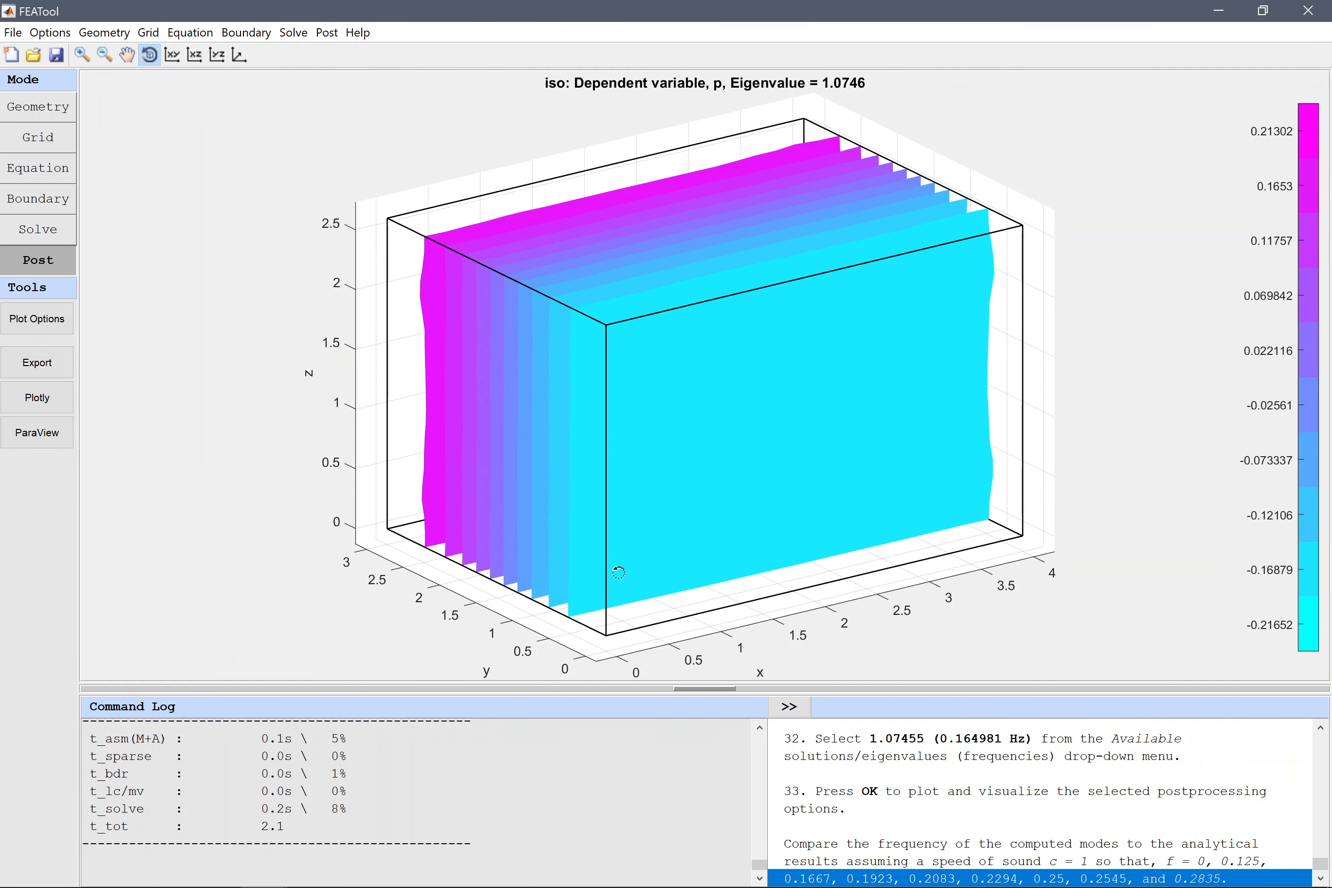